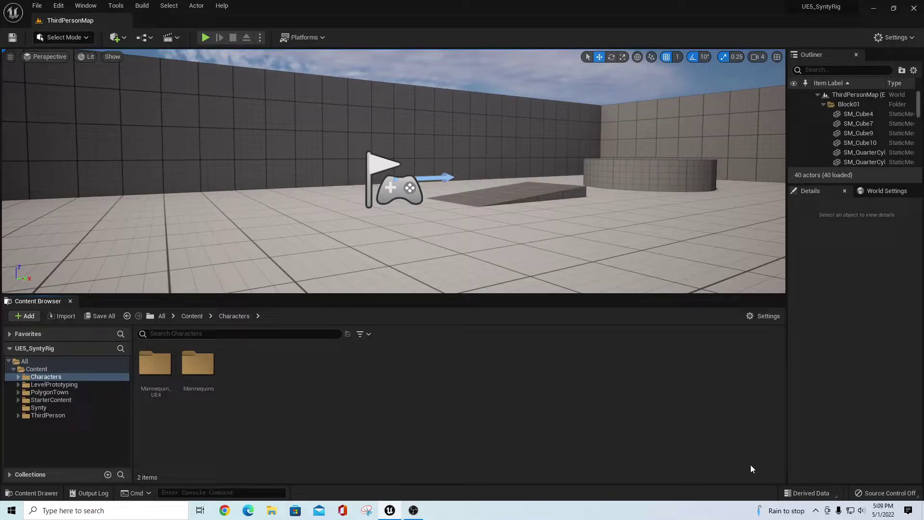
# - Reveal the hidden background-app icons in the taskbar tray
pyautogui.click(816, 511)
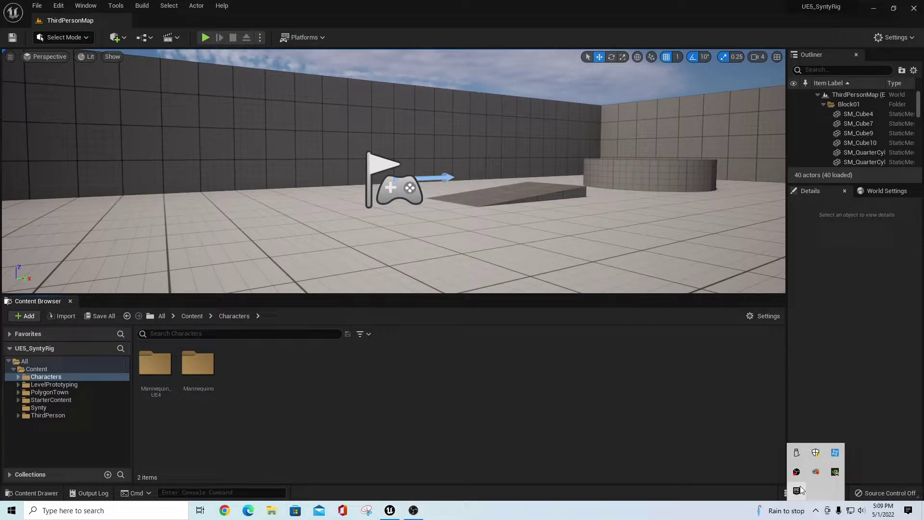
# - In the Epic Games Launcher Library, filter the vault to the Animations category only
pyautogui.click(797, 490)
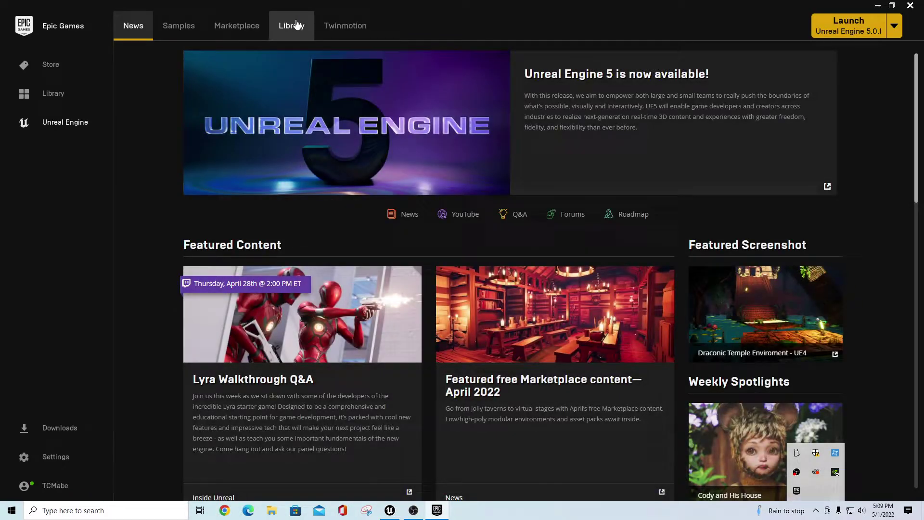
pyautogui.click(296, 25)
pyautogui.scroll(-4, 917, 108)
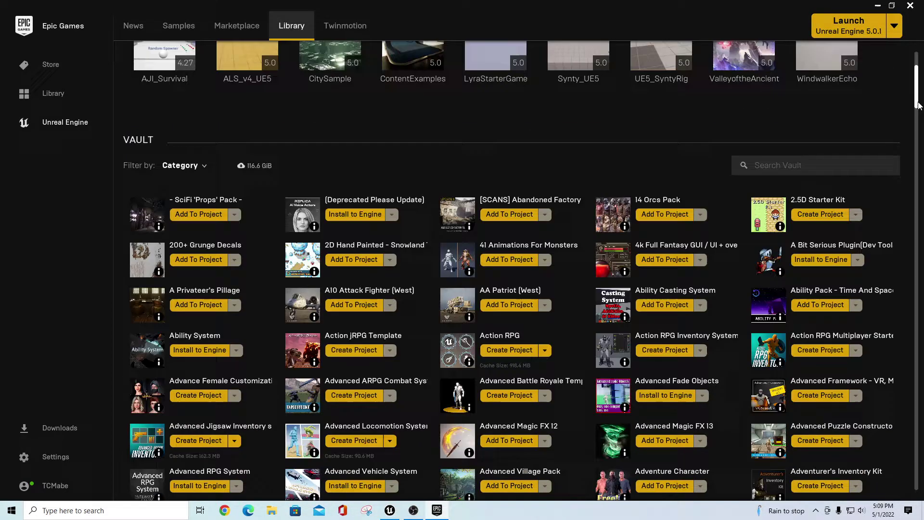
pyautogui.scroll(-2, 918, 105)
pyautogui.scroll(2, 320, 187)
pyautogui.click(205, 161)
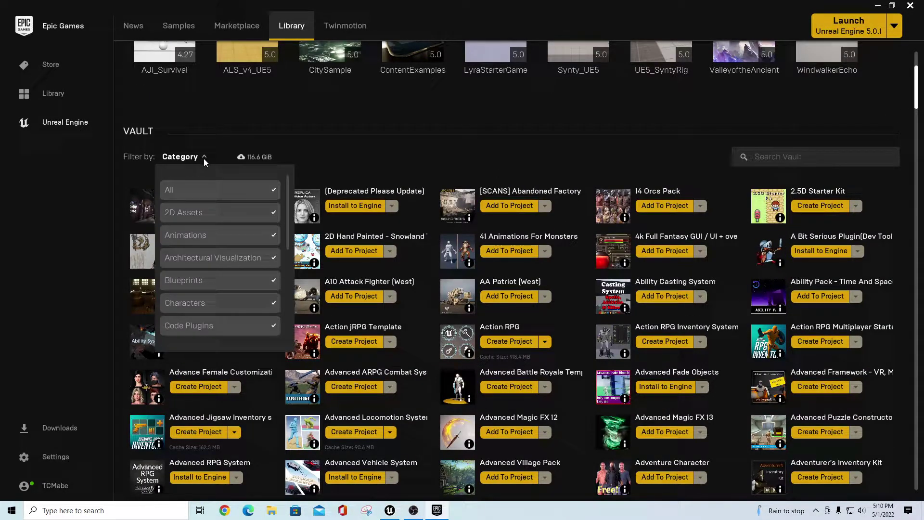
pyautogui.click(188, 189)
pyautogui.click(195, 234)
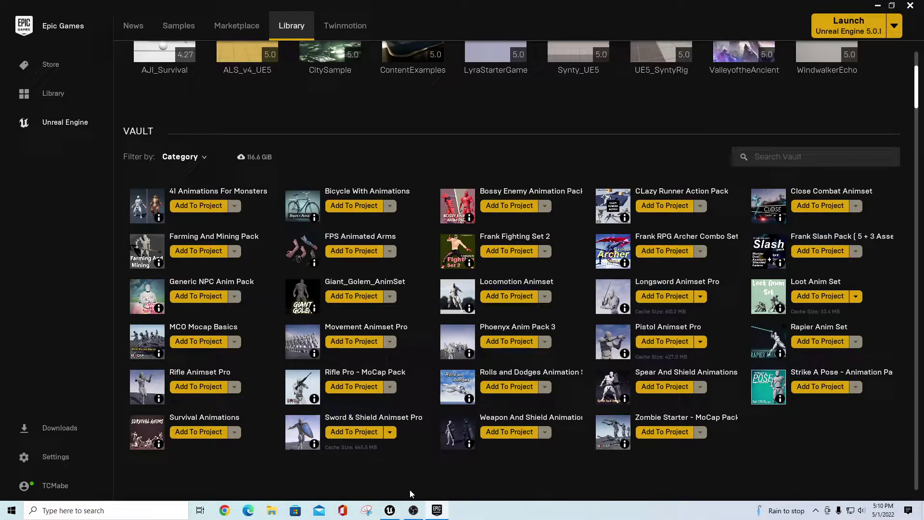
# - Add Sword & Shield Animset Pro to the UE5_SyntyRig project
pyautogui.click(339, 432)
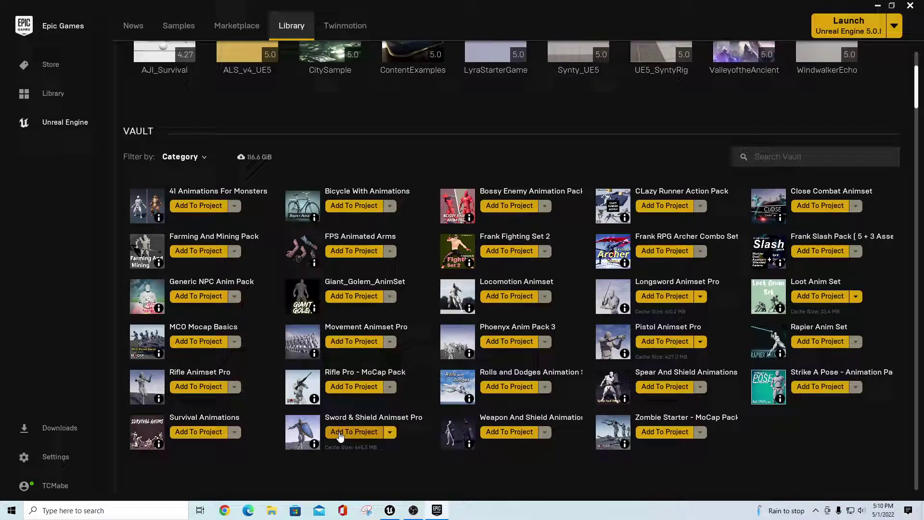
pyautogui.scroll(-2, 541, 251)
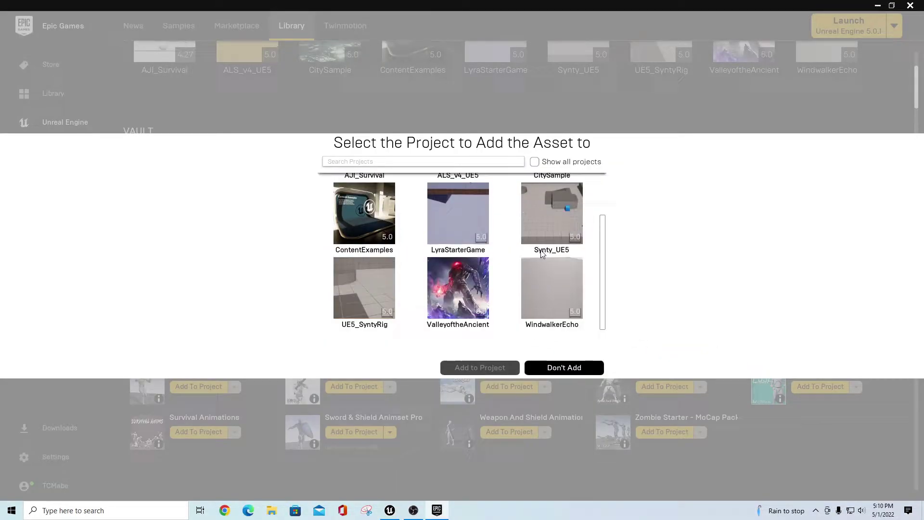
pyautogui.click(363, 292)
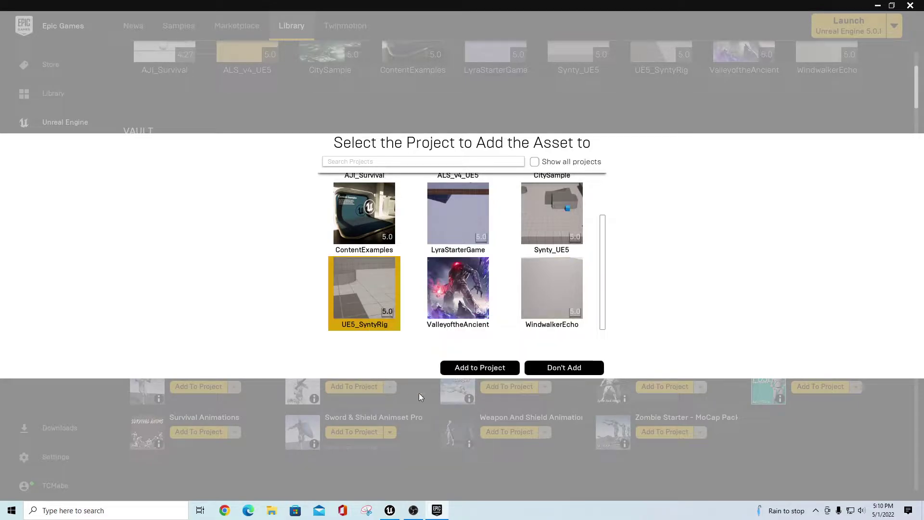
pyautogui.click(477, 368)
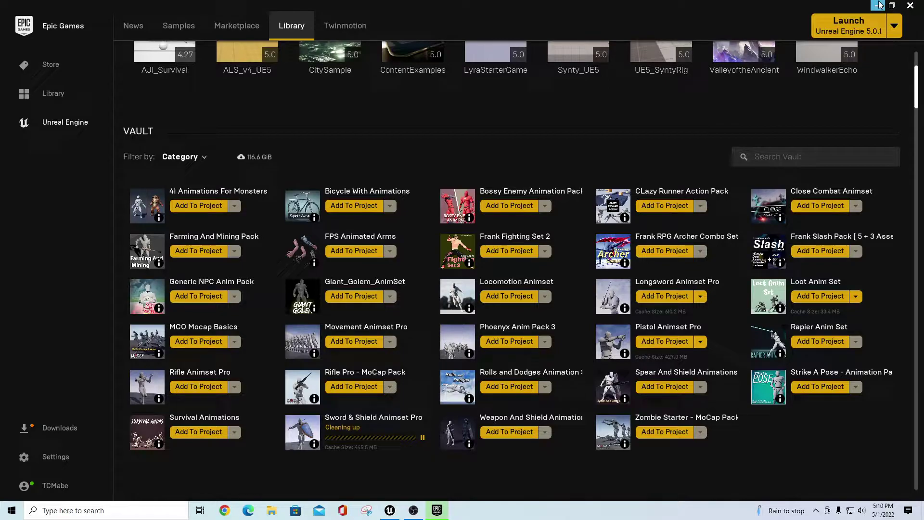
# - Close the launcher and browse to SnSAnimsetPro > Animations > InPlace in the Content Browser
pyautogui.click(909, 7)
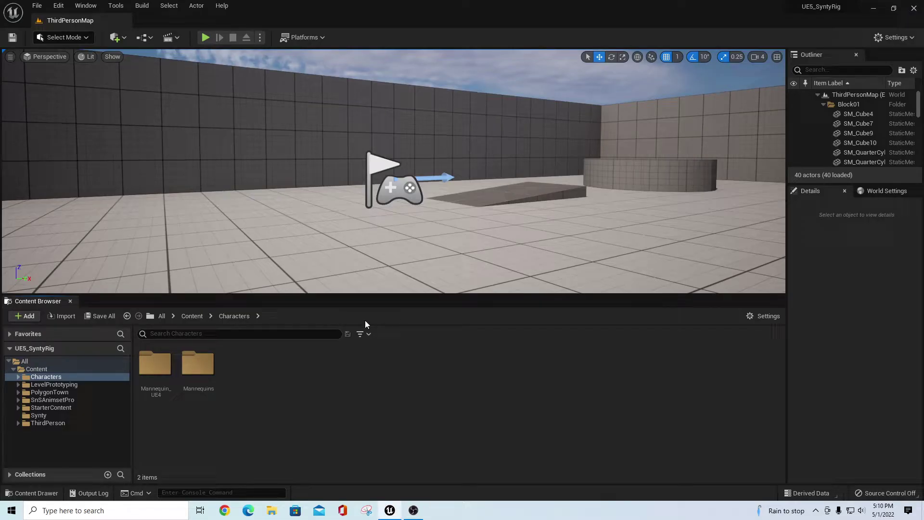
pyautogui.click(48, 400)
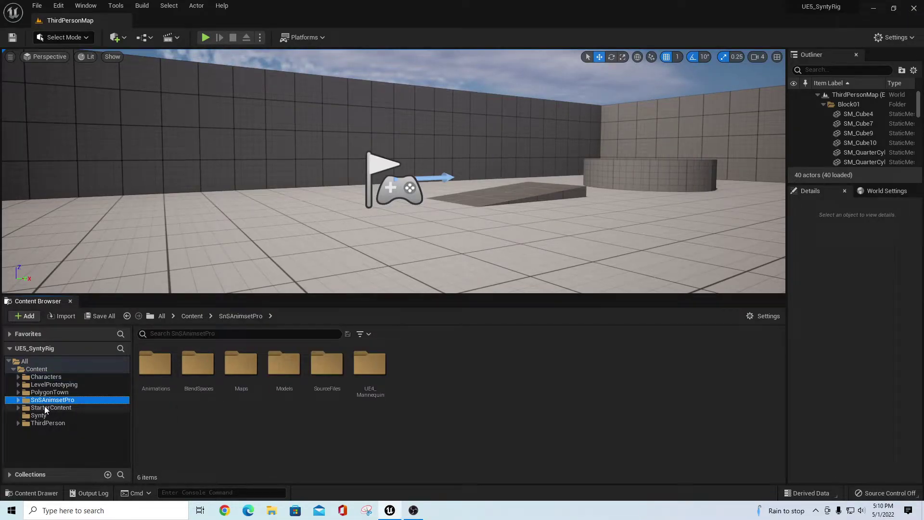
pyautogui.click(18, 400)
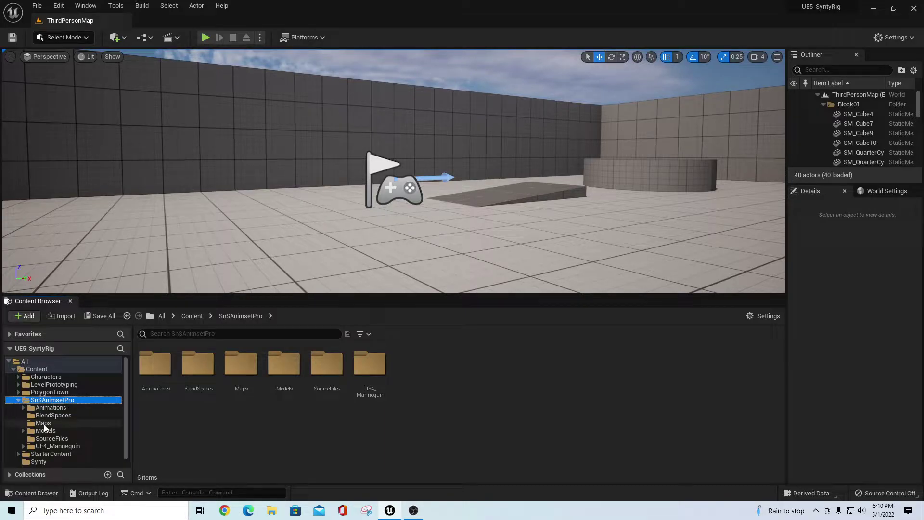
pyautogui.click(23, 408)
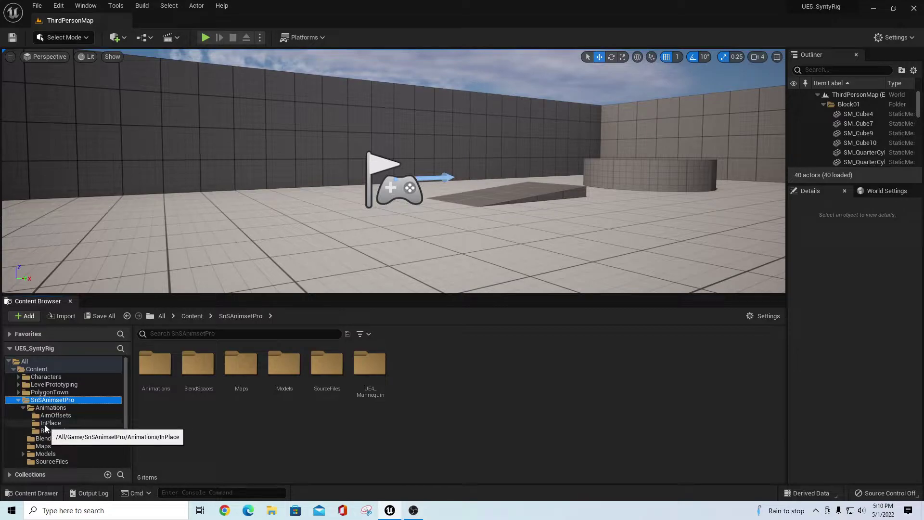
pyautogui.click(45, 423)
# - Preview the Sword_Attack_Ld animation, then return to the expanded SnSAnimsetPro folder
pyautogui.doubleClick(338, 368)
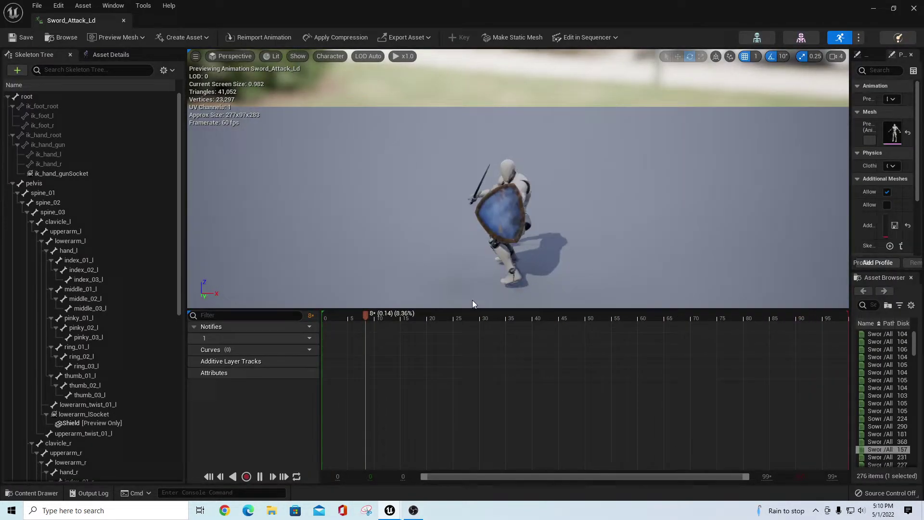
pyautogui.click(123, 20)
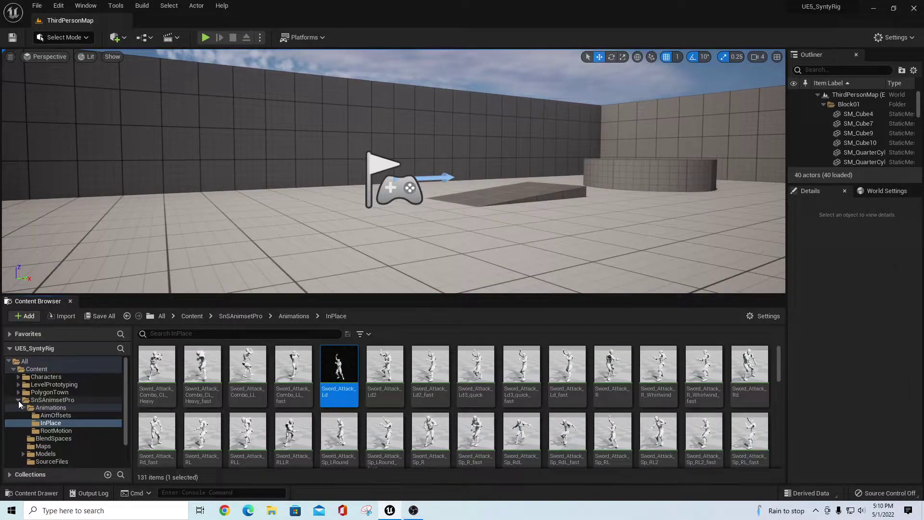
pyautogui.click(18, 401)
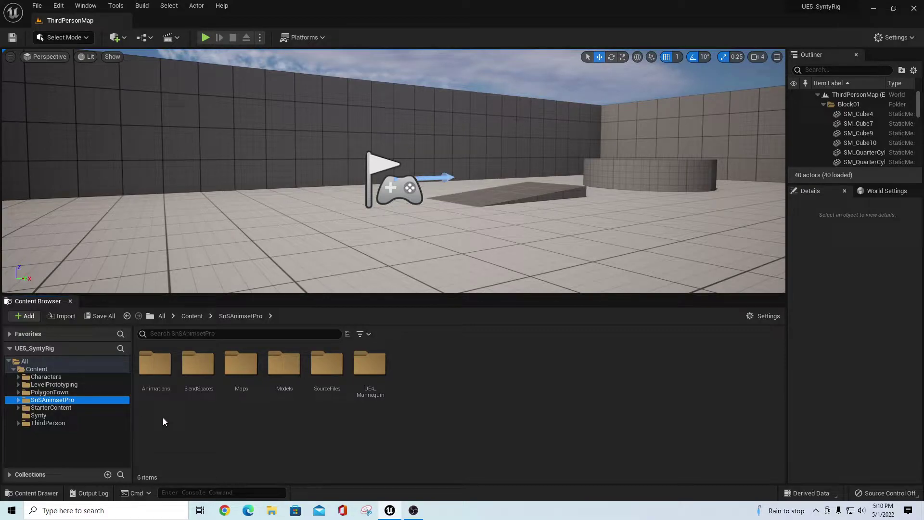
pyautogui.click(19, 400)
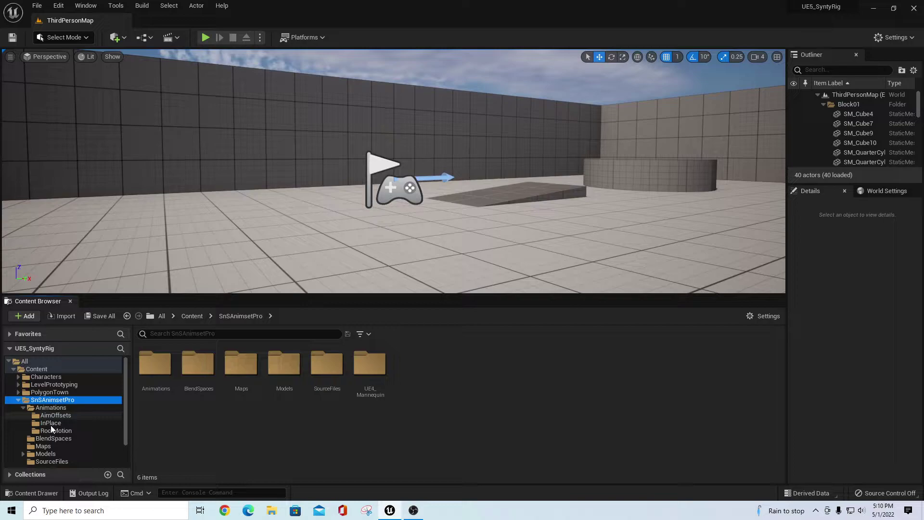
# - Open SK_Mannequin_Skeleton from Characters > Mannequin_UE4 > Meshes
pyautogui.click(21, 378)
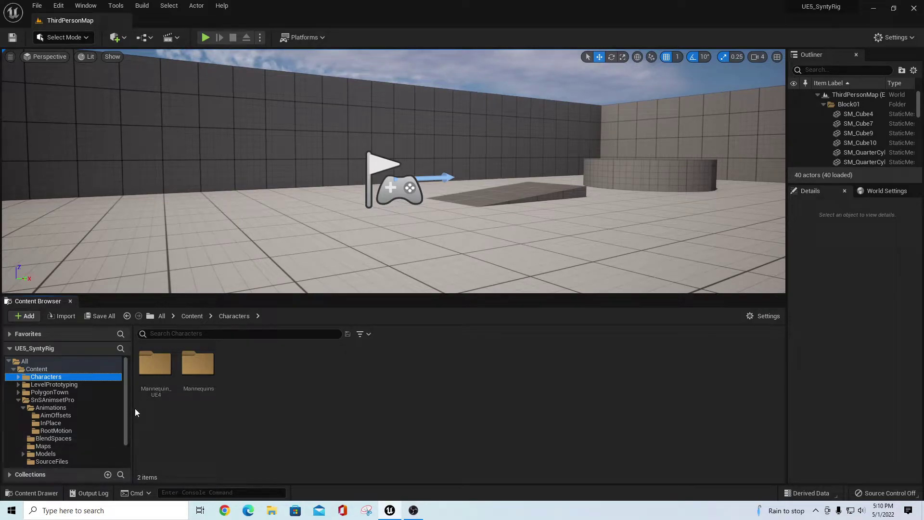
pyautogui.doubleClick(155, 365)
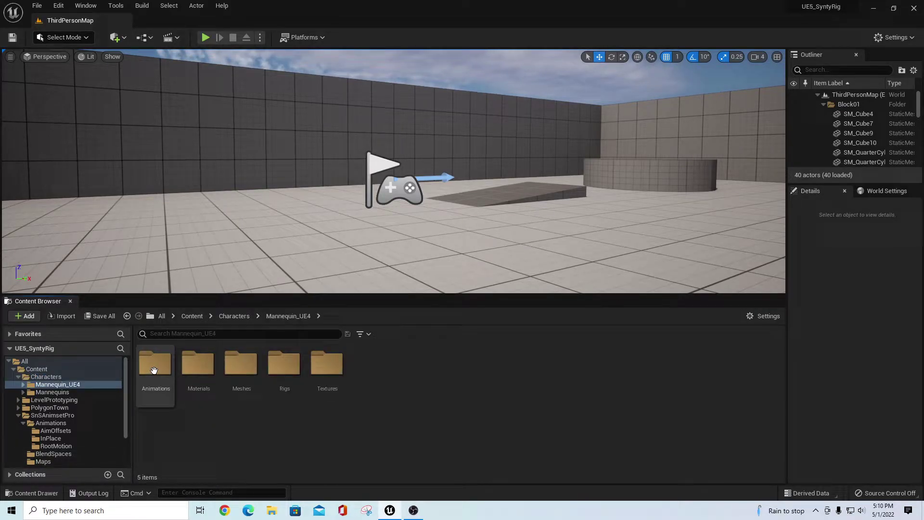
pyautogui.doubleClick(236, 378)
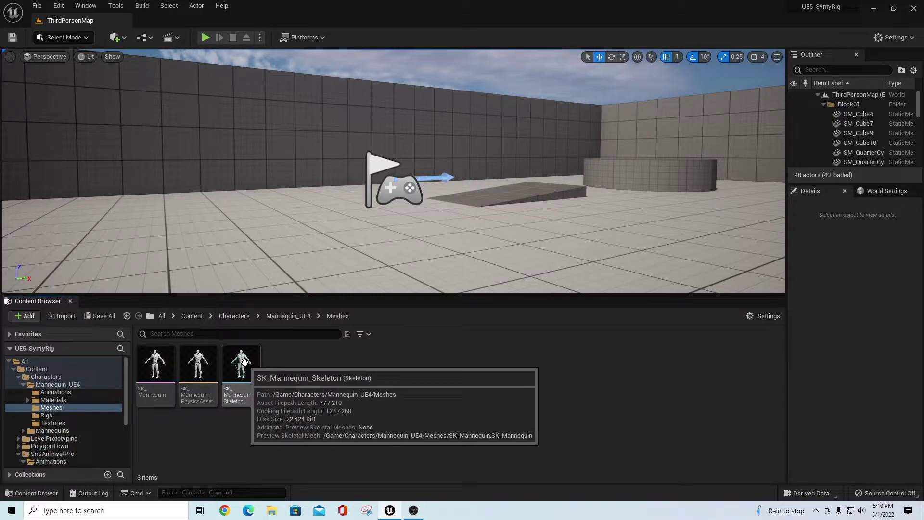
pyautogui.doubleClick(242, 363)
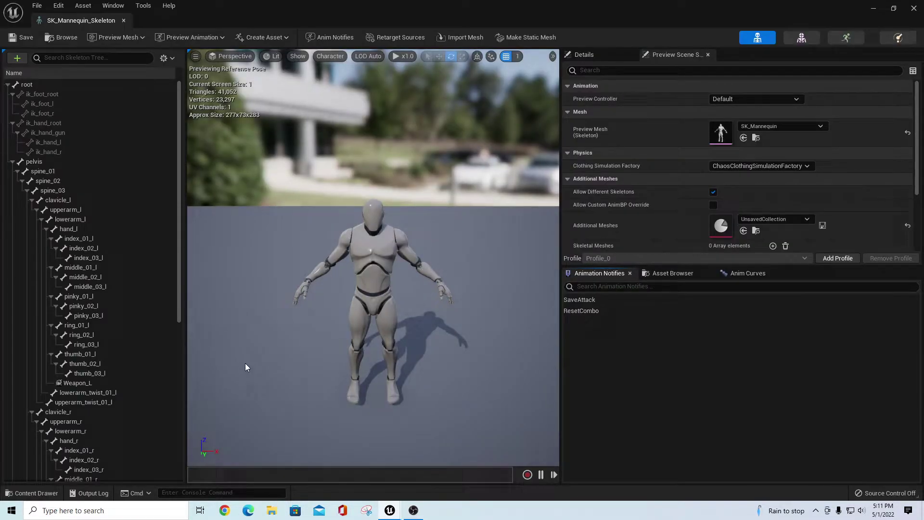
# - In Asset Details, add UE4_Mannequin_Skeleton as a Compatible Skeletons entry
pyautogui.click(84, 6)
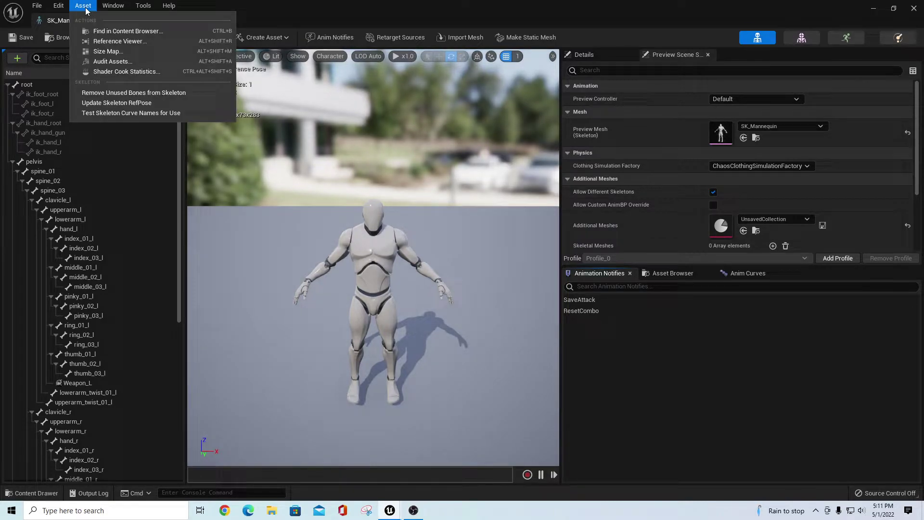
pyautogui.moveTo(111, 7)
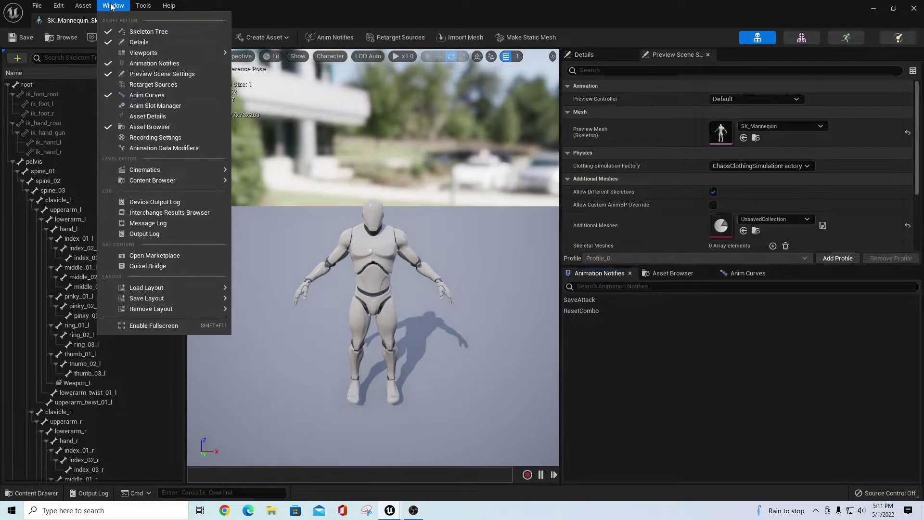
pyautogui.click(137, 116)
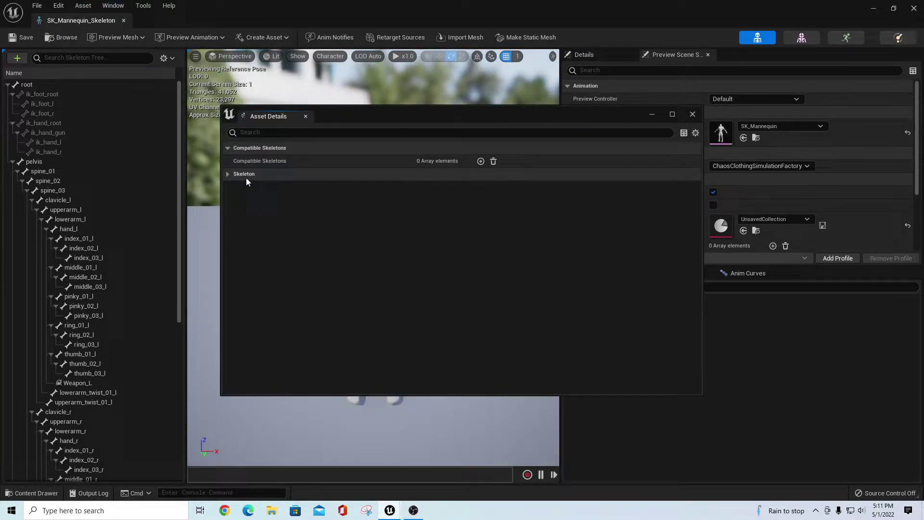
pyautogui.click(481, 161)
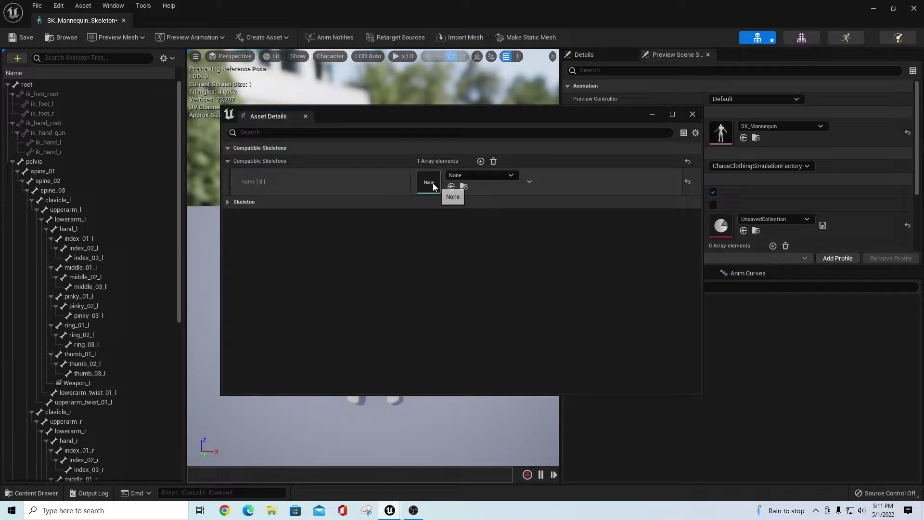
pyautogui.click(513, 175)
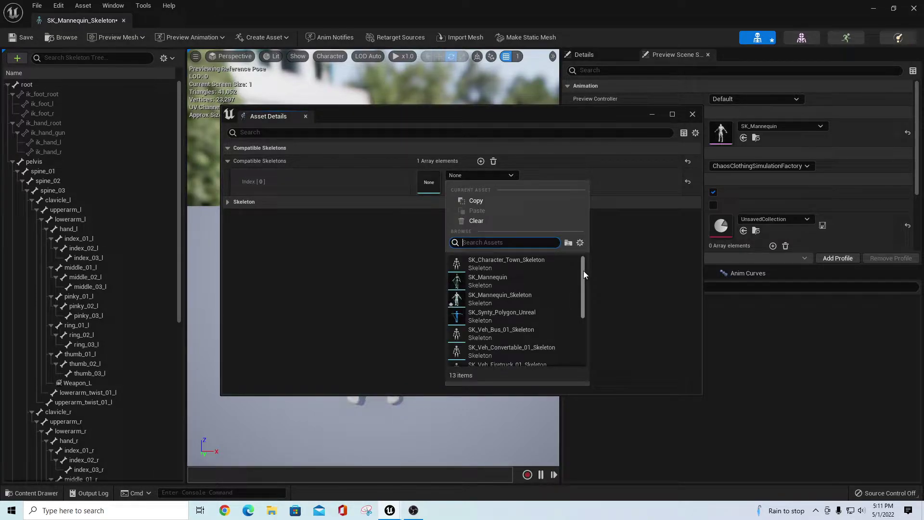
pyautogui.moveTo(583, 270); pyautogui.dragTo(592, 348)
pyautogui.moveTo(493, 360)
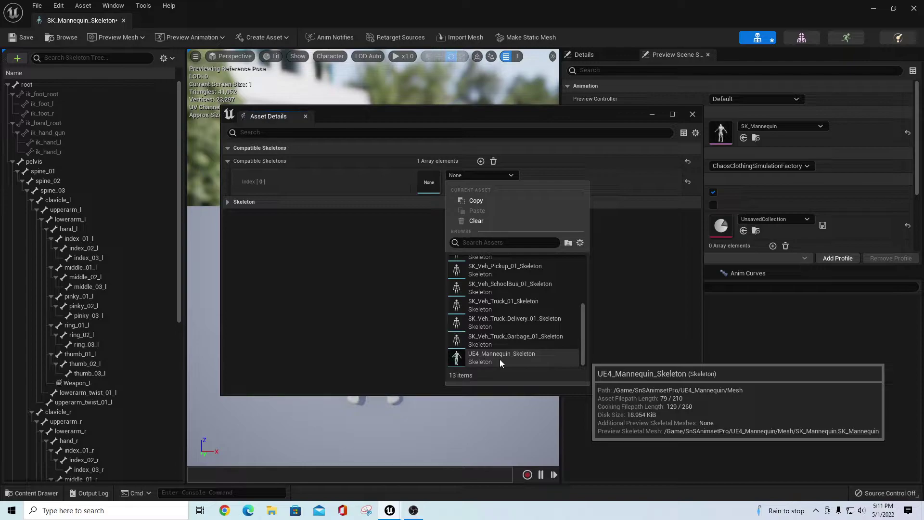
pyautogui.click(500, 360)
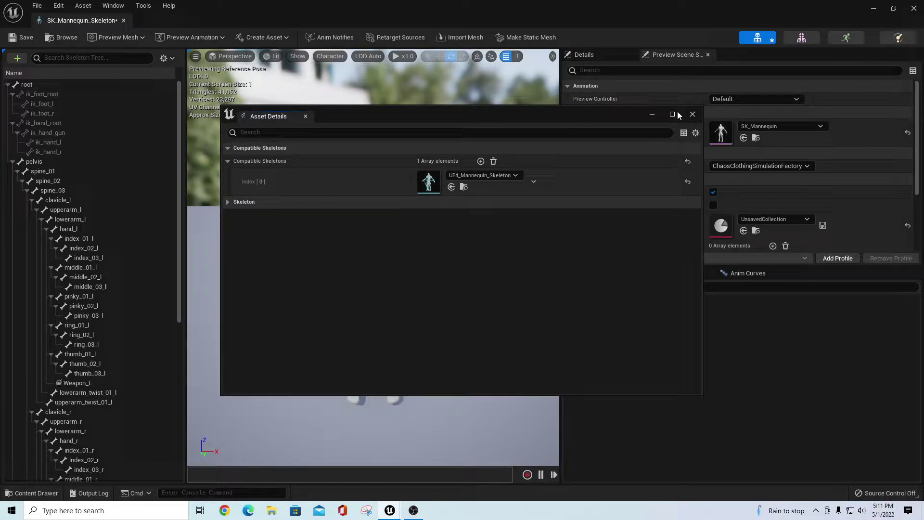
pyautogui.click(693, 115)
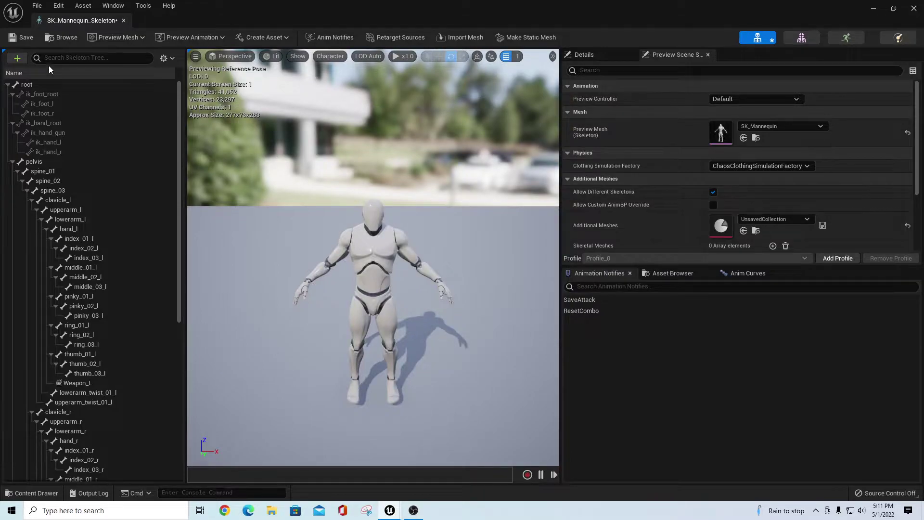
# - Save SK_Mannequin_Skeleton and close the skeleton editor
pyautogui.click(12, 39)
pyautogui.click(682, 279)
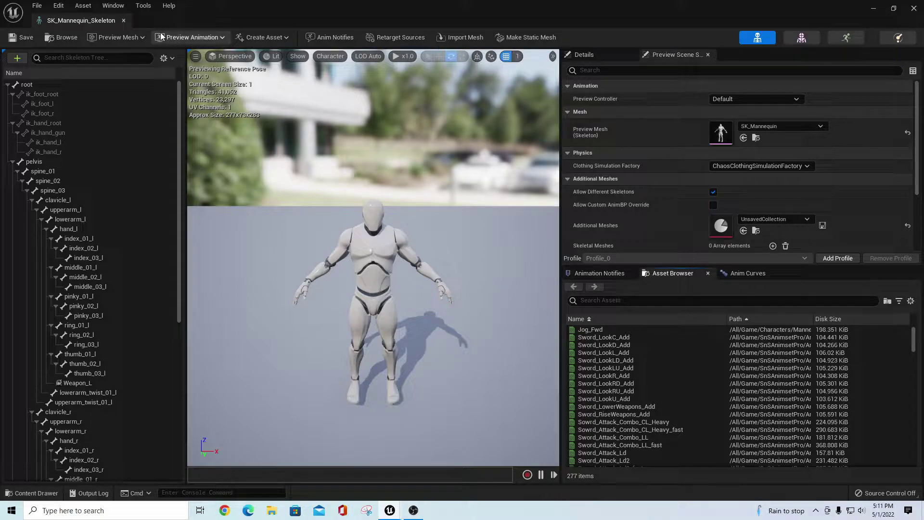
pyautogui.click(124, 20)
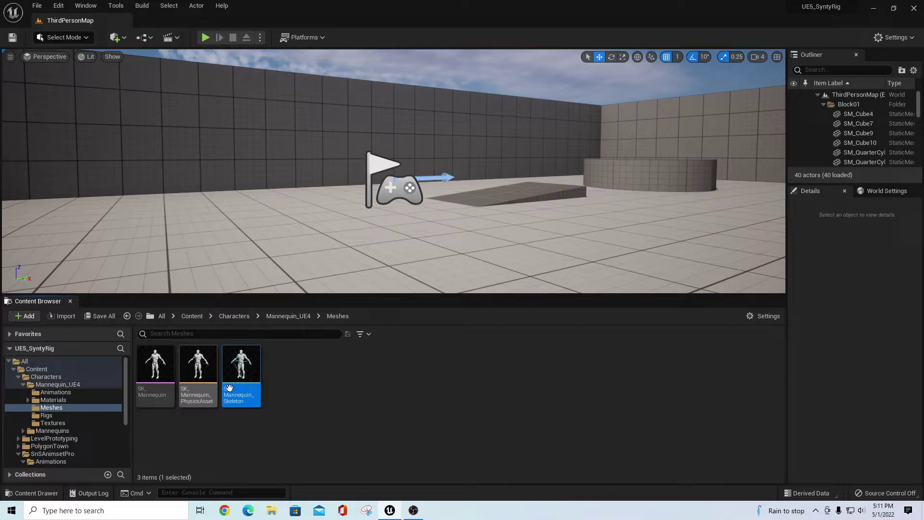
# - Reopen the skeleton and preview Sword_Attack_Sp_RL from its Asset Browser, then close it
pyautogui.doubleClick(241, 368)
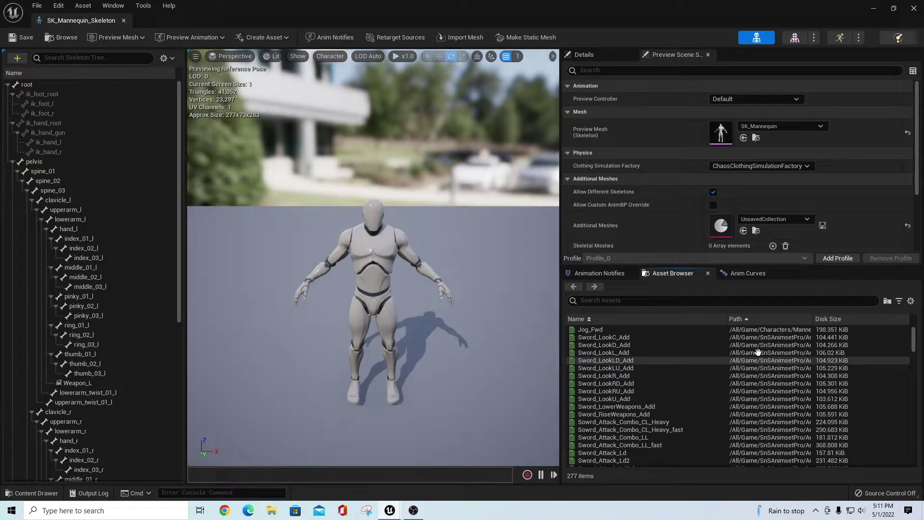
pyautogui.click(601, 273)
pyautogui.click(672, 273)
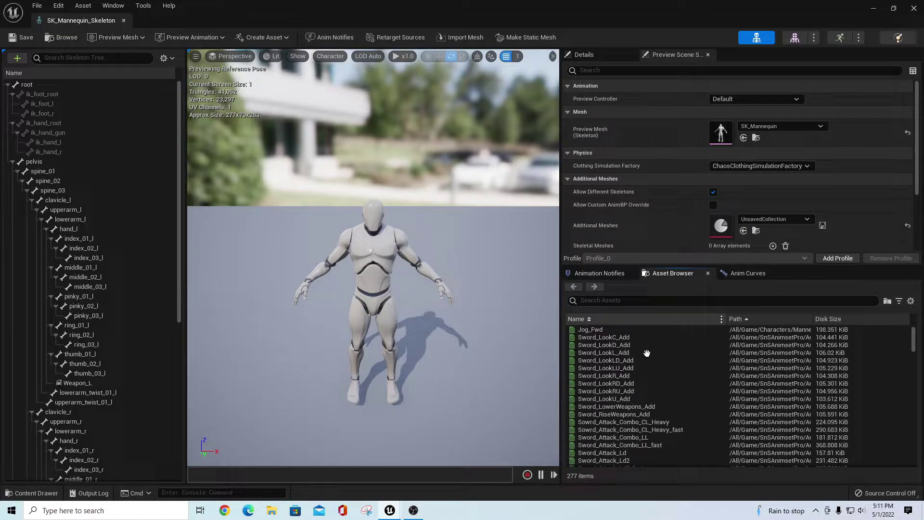
pyautogui.scroll(-6, 685, 418)
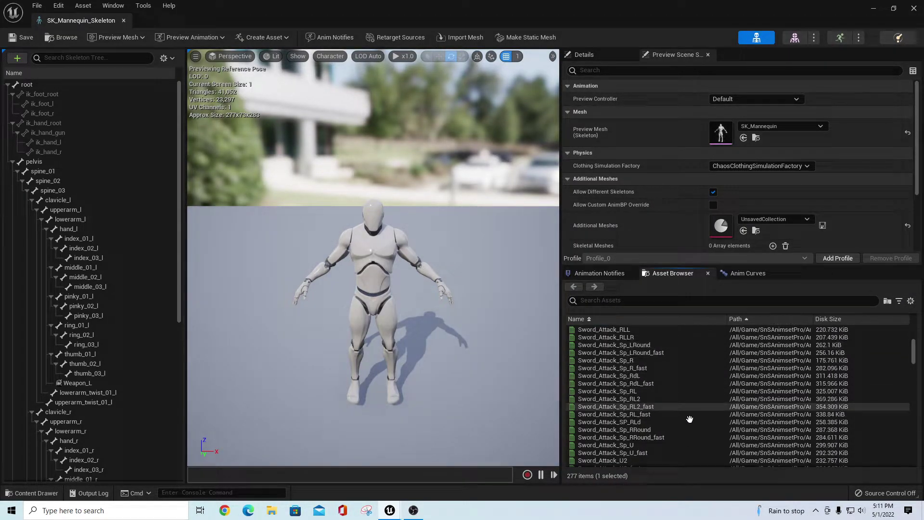
pyautogui.click(617, 389)
pyautogui.doubleClick(617, 389)
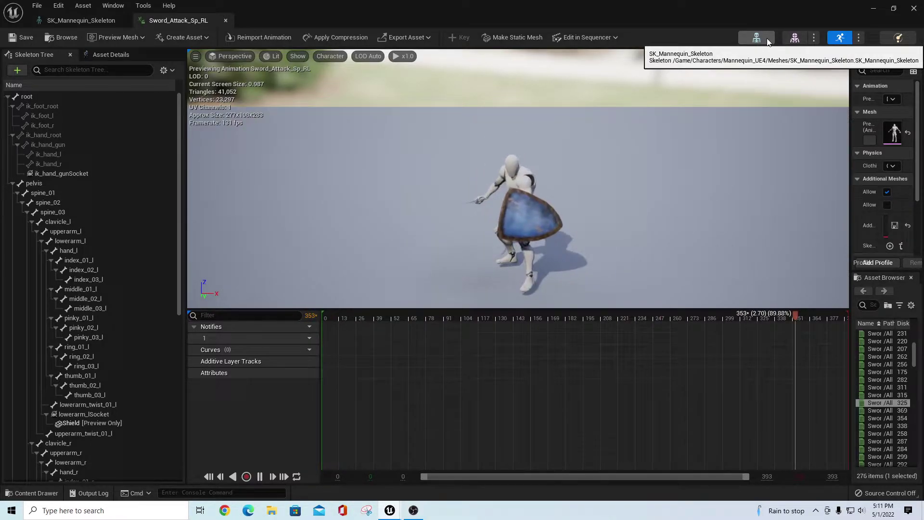
pyautogui.click(225, 20)
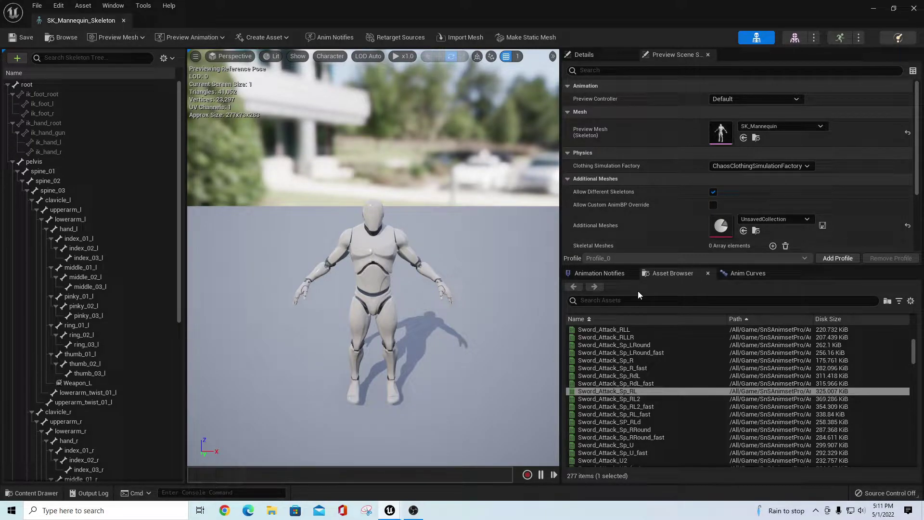
# - Open RTG_UE4Manny_UE5Manny from Mannequin_UE4 > Rigs and select the first sword animation
pyautogui.click(124, 21)
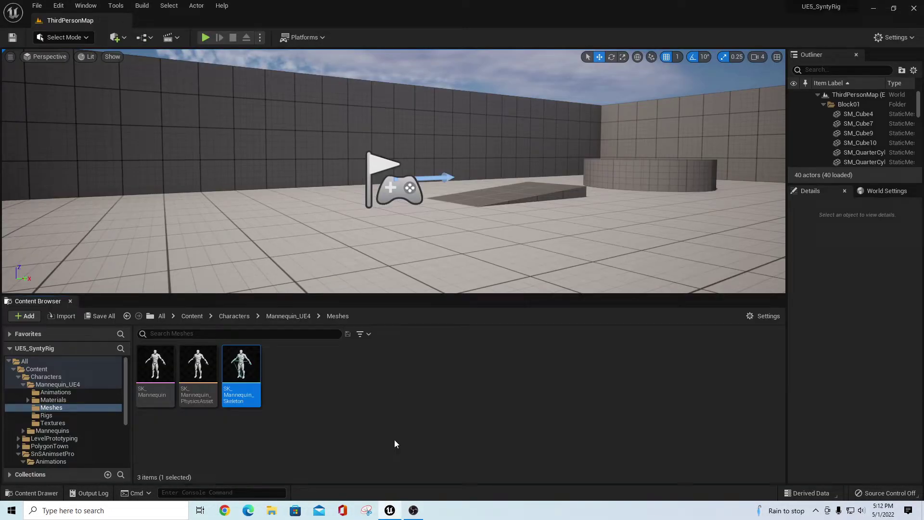
pyautogui.click(305, 434)
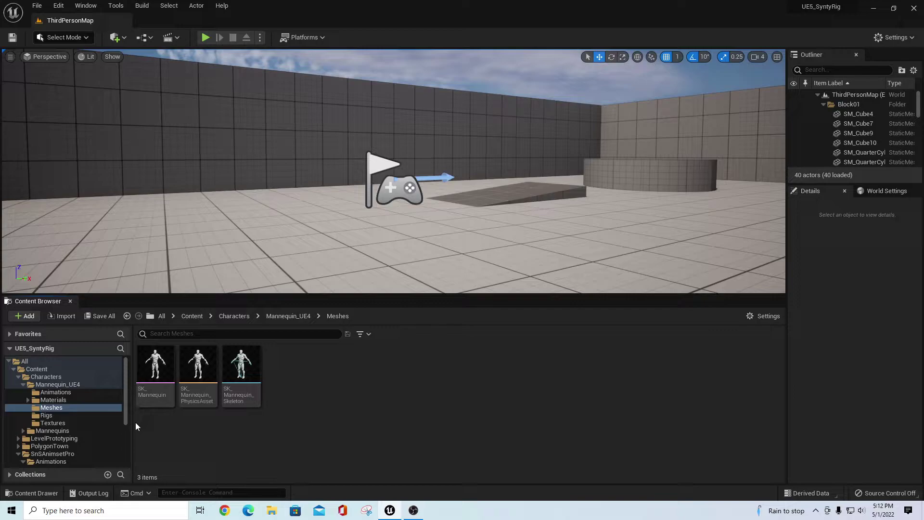
pyautogui.click(47, 416)
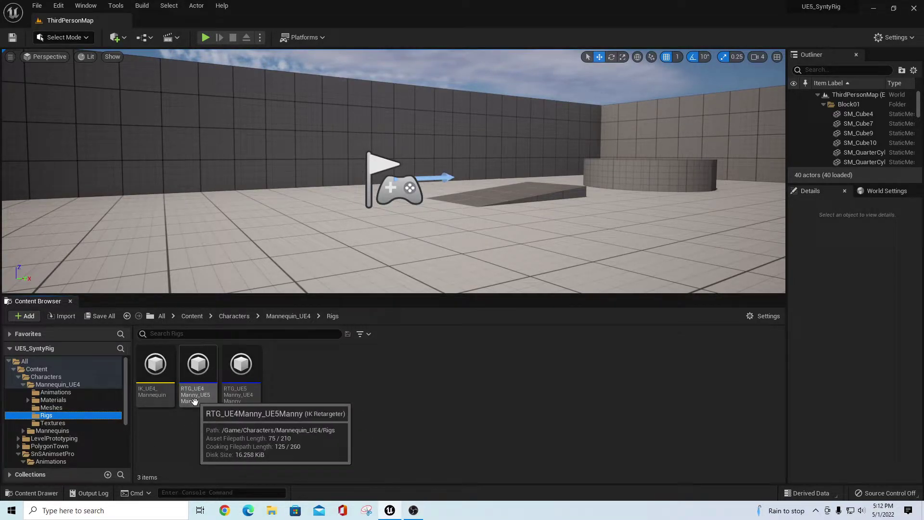
pyautogui.doubleClick(195, 368)
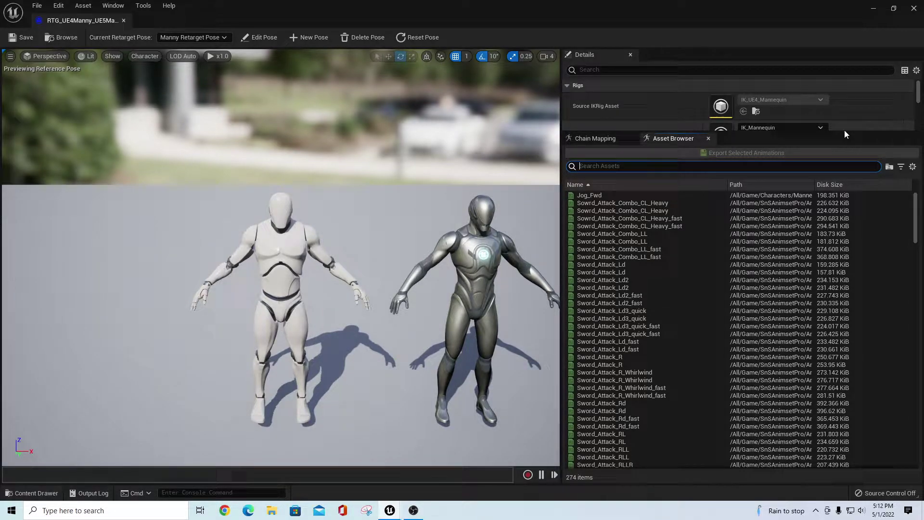
pyautogui.moveTo(844, 130); pyautogui.dragTo(847, 203)
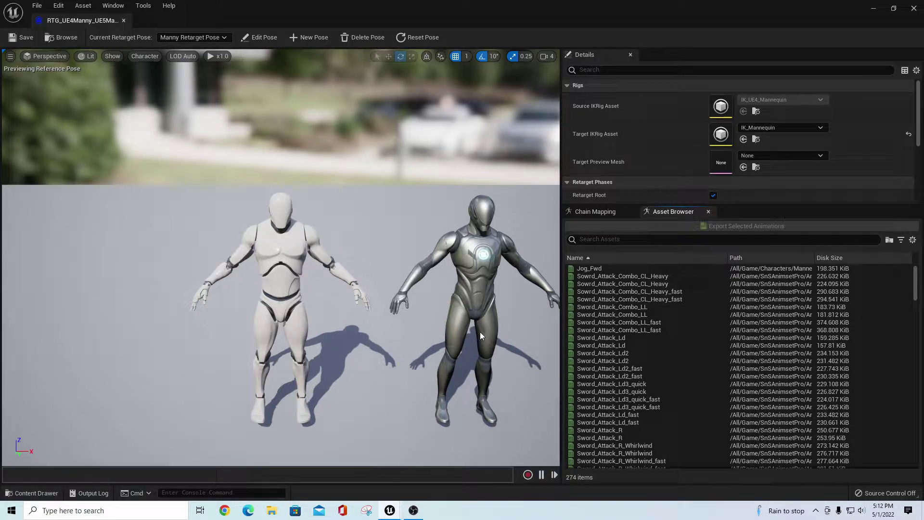
pyautogui.click(604, 275)
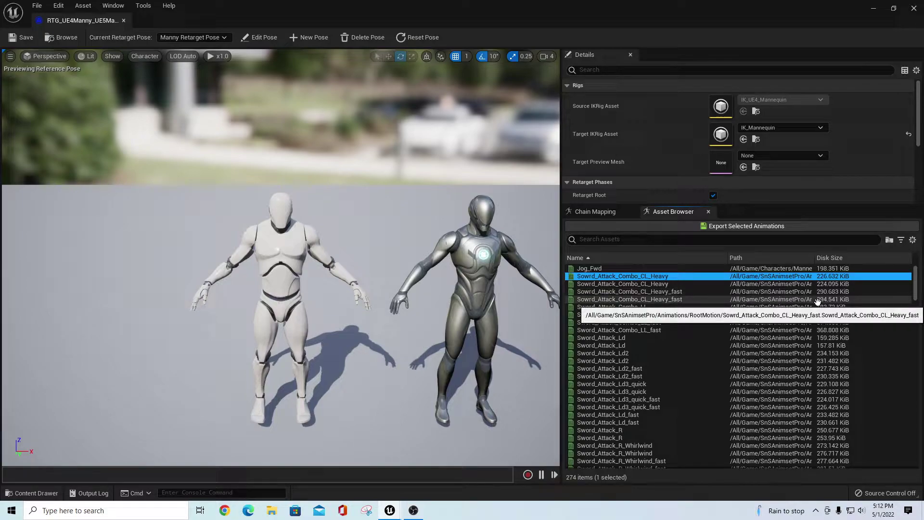
# - Select the 273 sword animations through Sword_WalkStop_RU and export them to new SnSAnimsetPro/RTG_Anims
pyautogui.moveTo(916, 290); pyautogui.dragTo(916, 456)
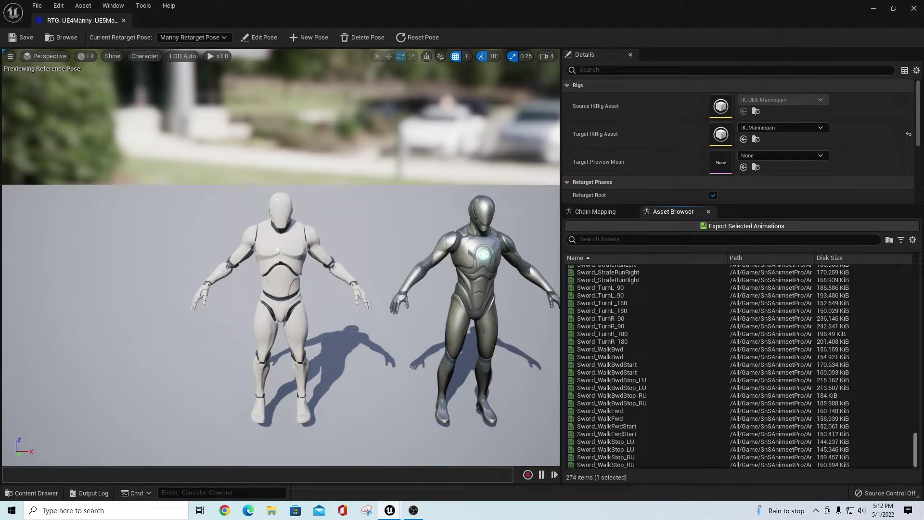
pyautogui.keyDown('shift'); pyautogui.click(612, 465); pyautogui.keyUp('shift')
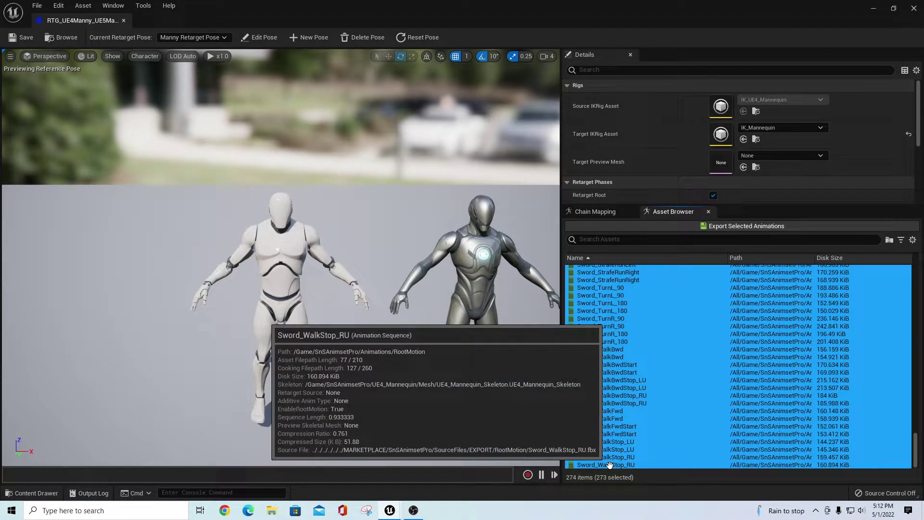
pyautogui.click(727, 227)
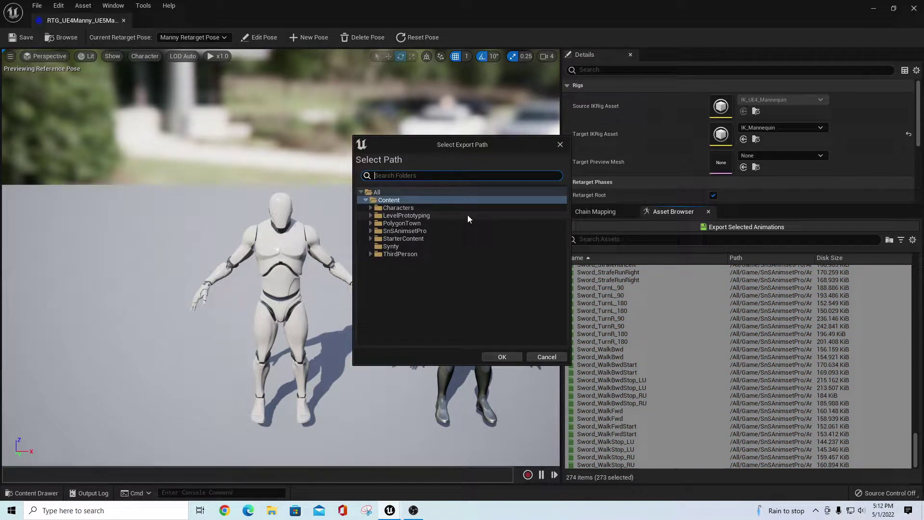
pyautogui.click(379, 231)
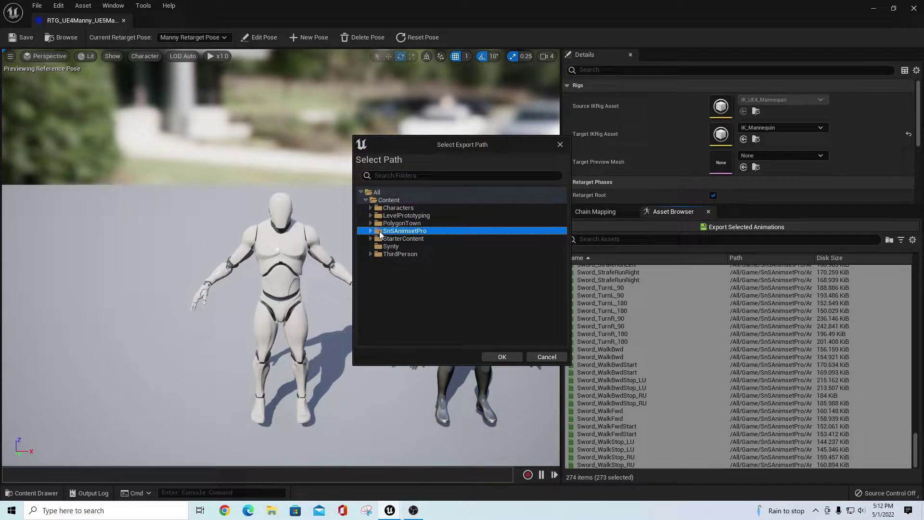
pyautogui.rightClick(380, 231)
pyautogui.click(417, 240)
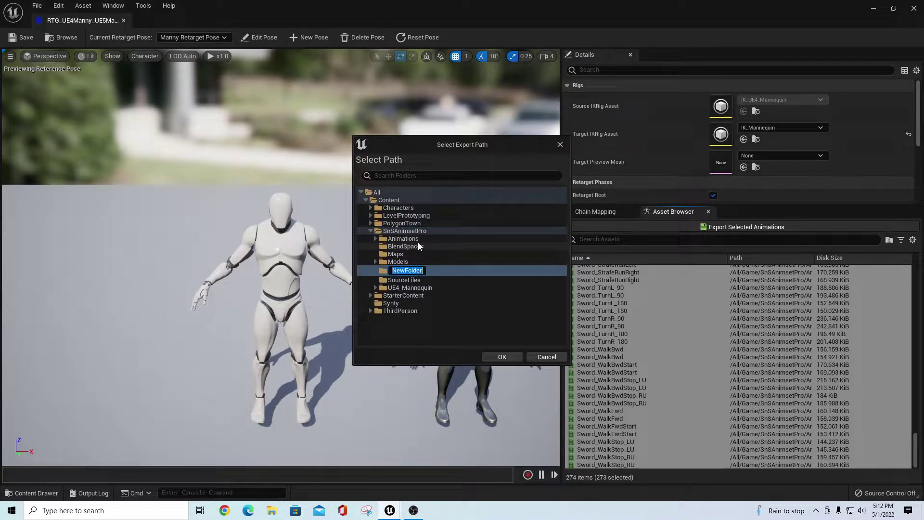
pyautogui.write('RTG_Anims')
pyautogui.press('Return')
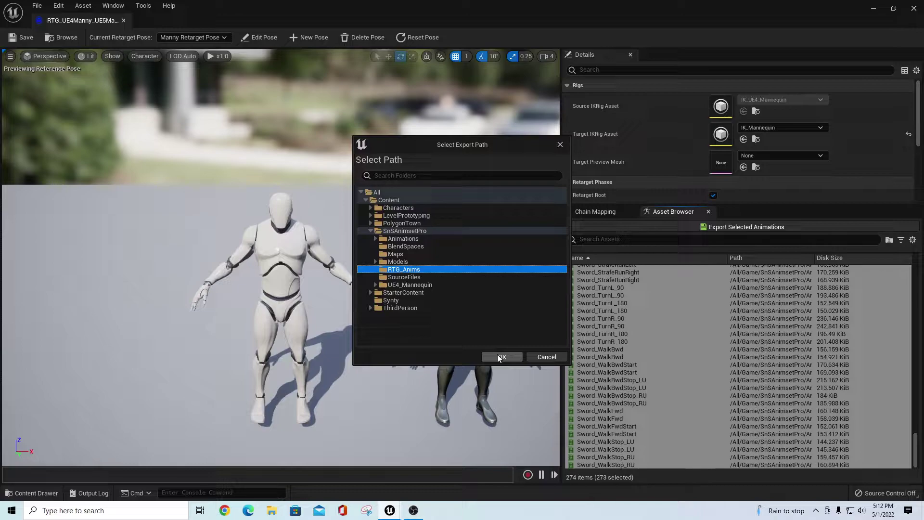
pyautogui.click(498, 356)
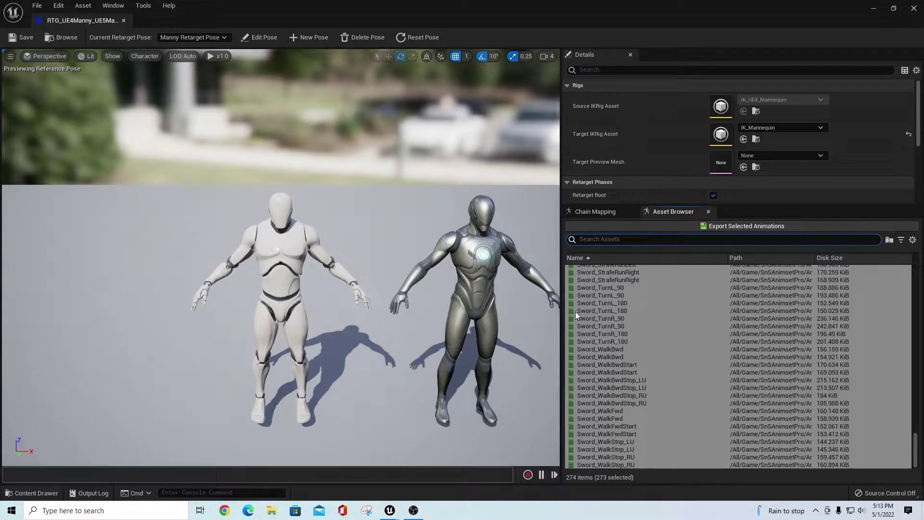
# - Close the retargeter and save all the new retargeted animation assets
pyautogui.click(124, 20)
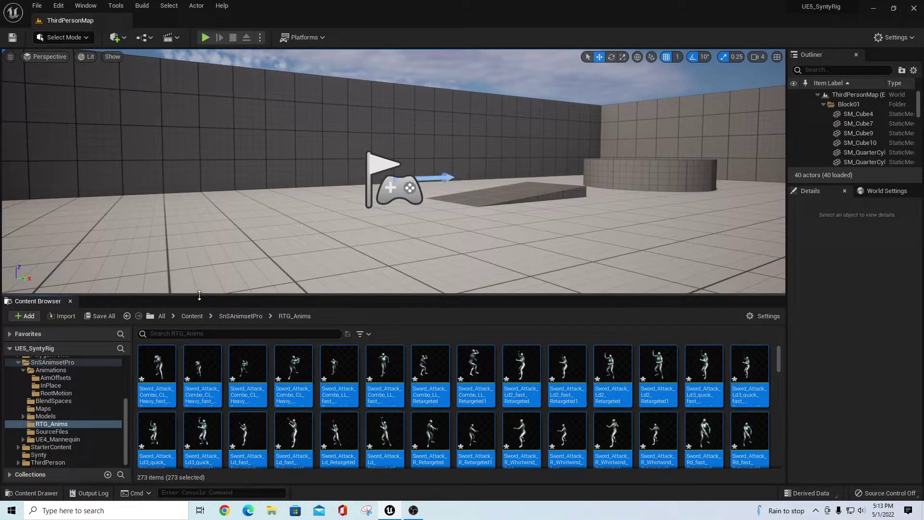
pyautogui.moveTo(198, 299); pyautogui.dragTo(201, 193)
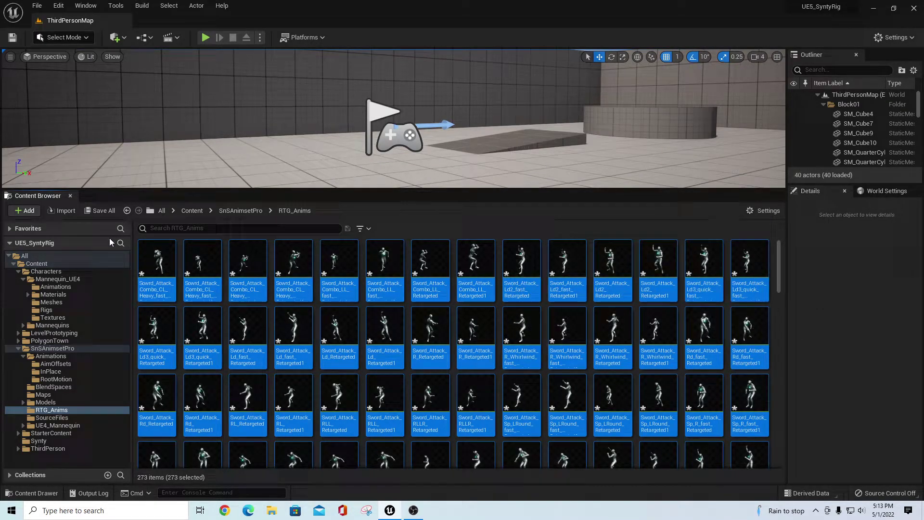
pyautogui.click(99, 211)
pyautogui.click(529, 363)
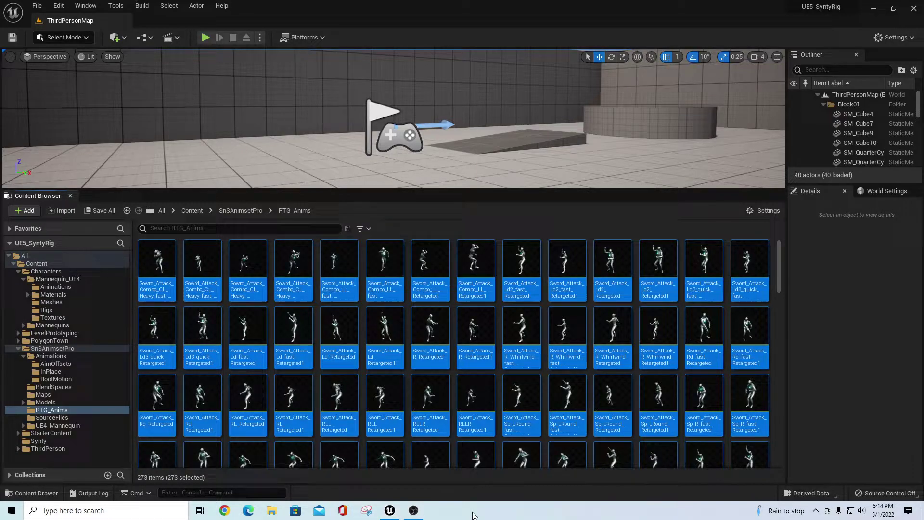
# - Preview Sword_Attack_Combo_LL_fast_Retargeted, then browse to the top-level Synty folder
pyautogui.doubleClick(339, 265)
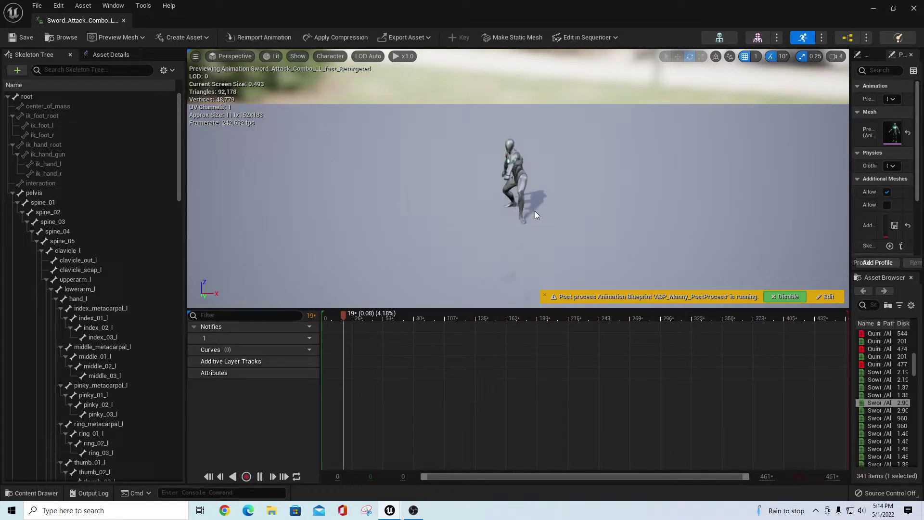
pyautogui.click(124, 20)
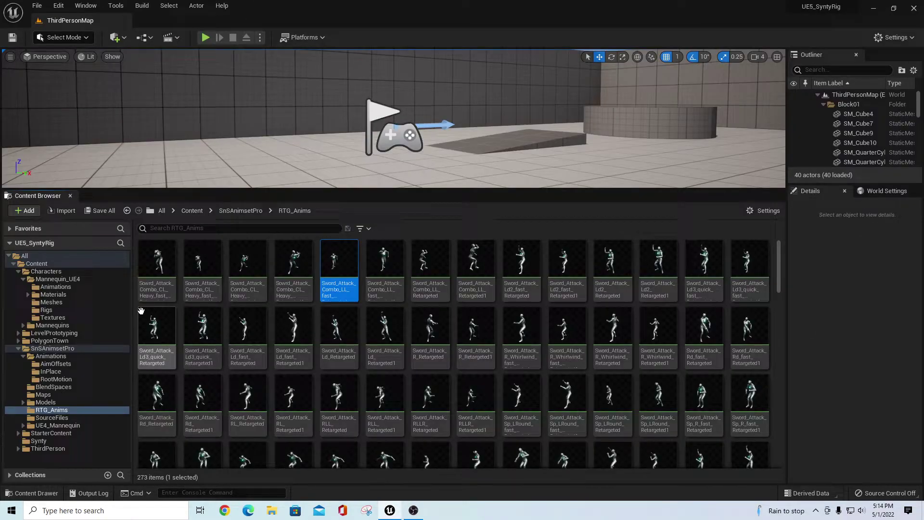
pyautogui.click(18, 348)
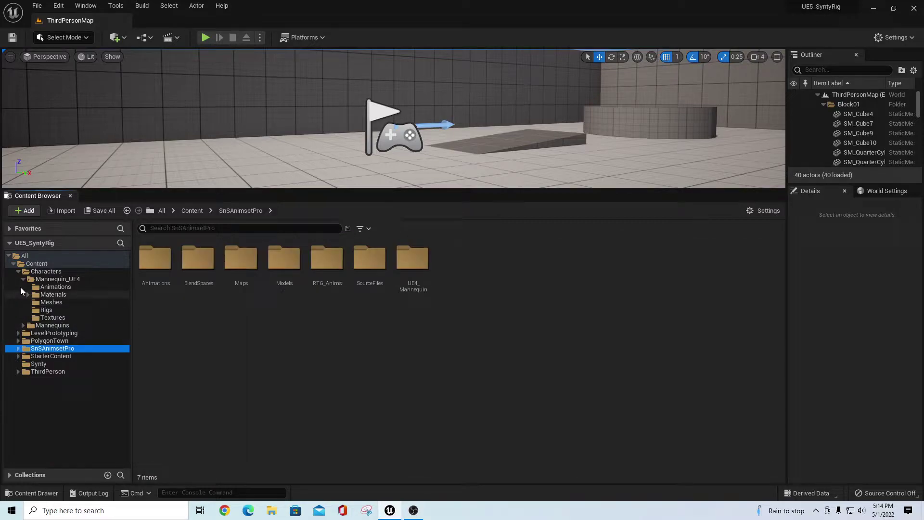
pyautogui.click(18, 271)
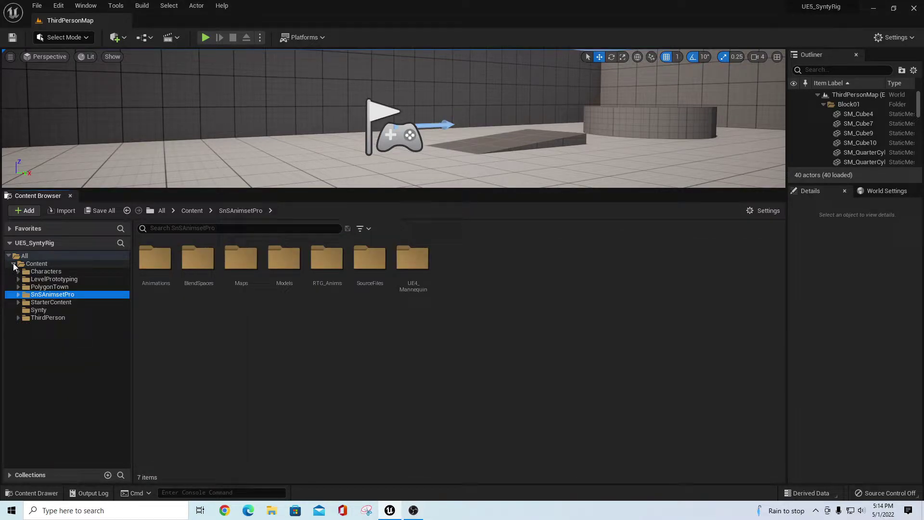
pyautogui.click(14, 266)
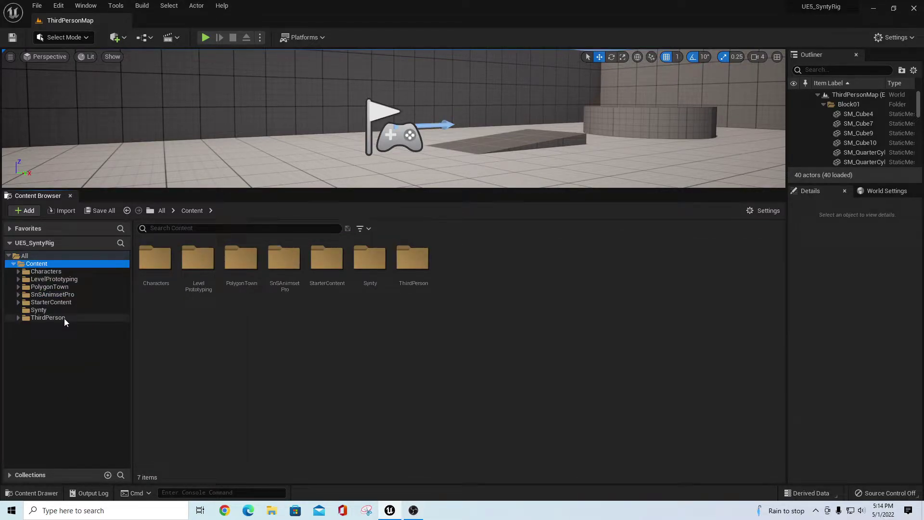
pyautogui.click(40, 310)
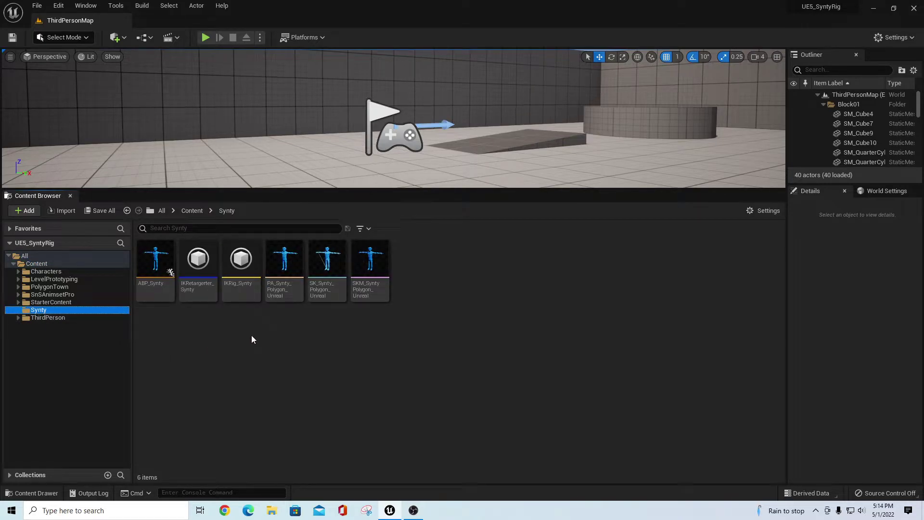
# - Open IKRetargeter_Synty and preview the heavy combo sword attack, pausing playback
pyautogui.doubleClick(197, 262)
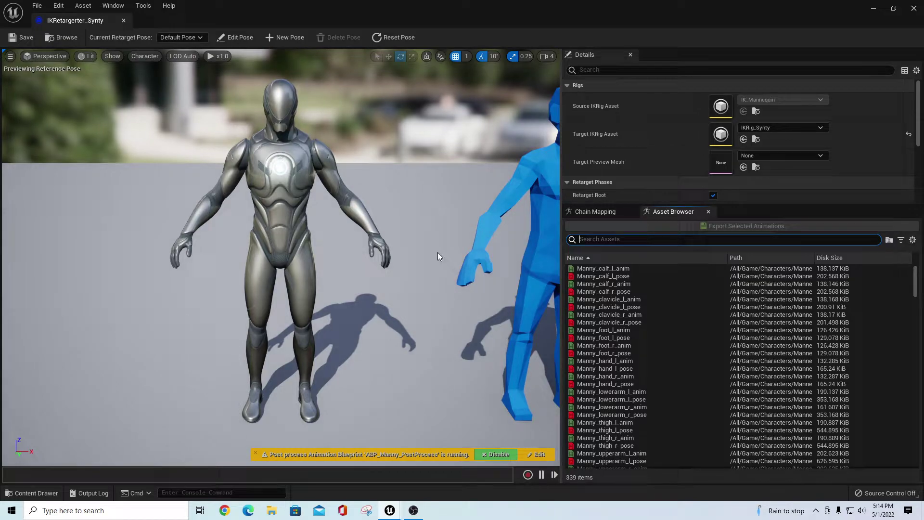
pyautogui.scroll(-3, 438, 252)
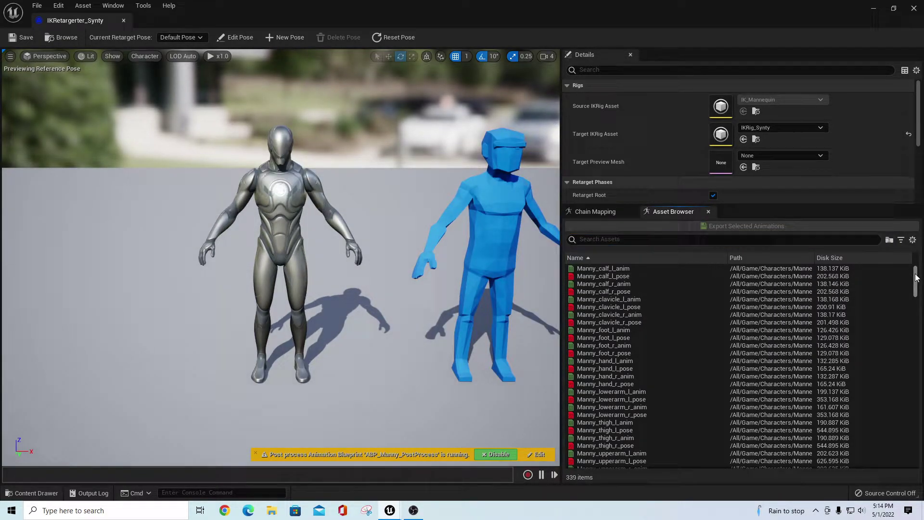
pyautogui.moveTo(916, 278); pyautogui.dragTo(919, 315)
pyautogui.click(644, 274)
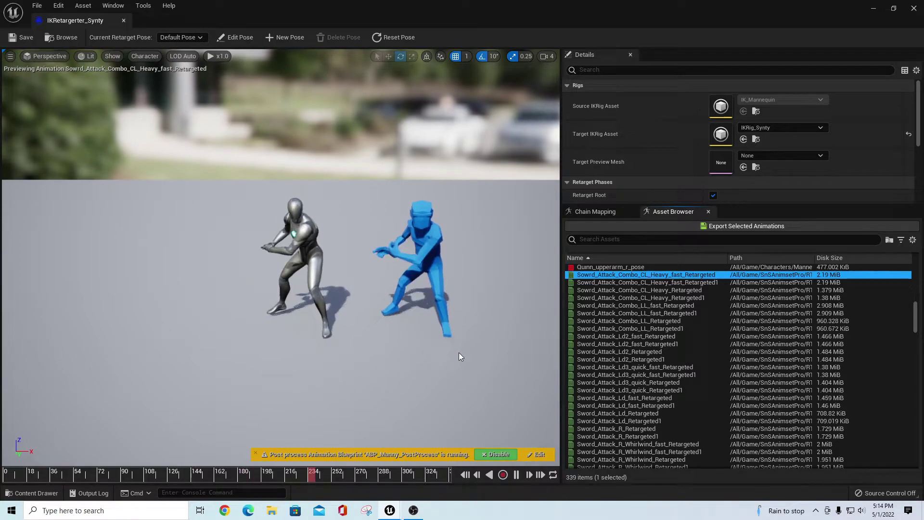
pyautogui.click(517, 475)
pyautogui.scroll(-1, 694, 334)
pyautogui.scroll(-15, 698, 330)
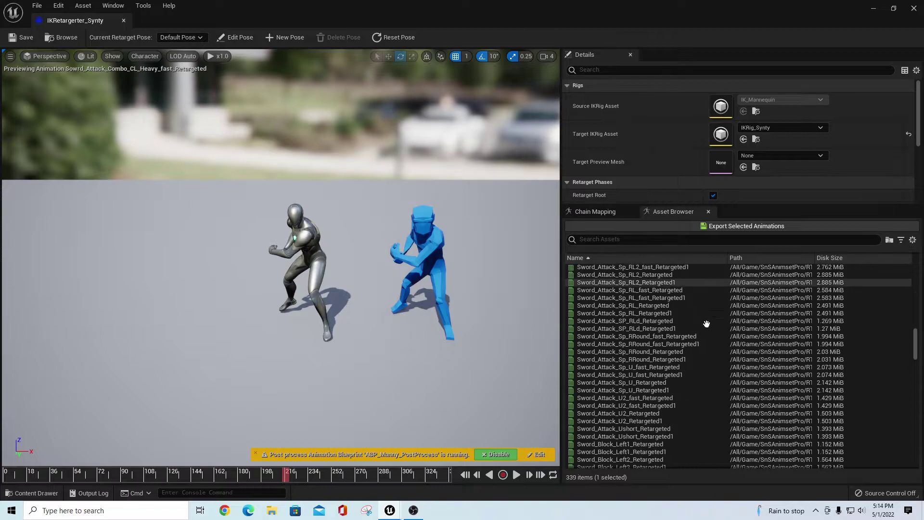
pyautogui.moveTo(917, 348); pyautogui.dragTo(918, 452)
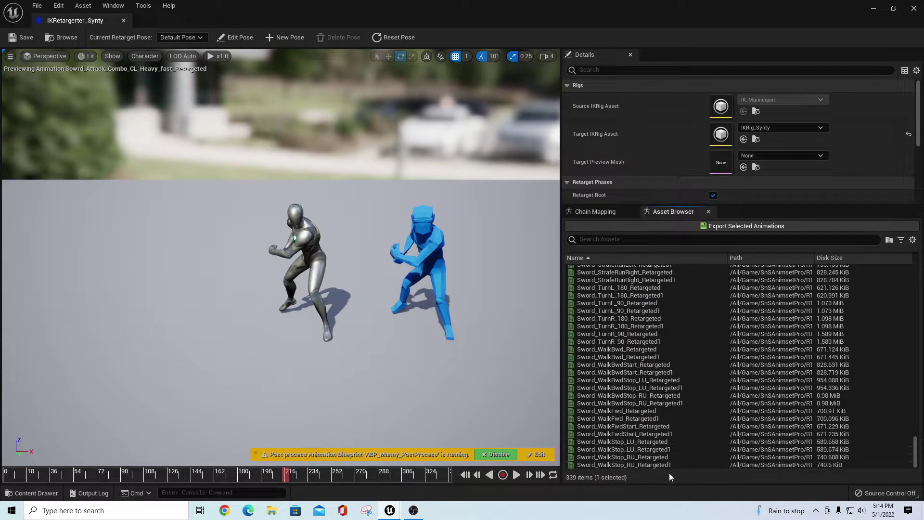
# - Select all 273 sword animations and export them to a new RTG_Anims folder under PolygonTown
pyautogui.keyDown('shift'); pyautogui.click(657, 465); pyautogui.keyUp('shift')
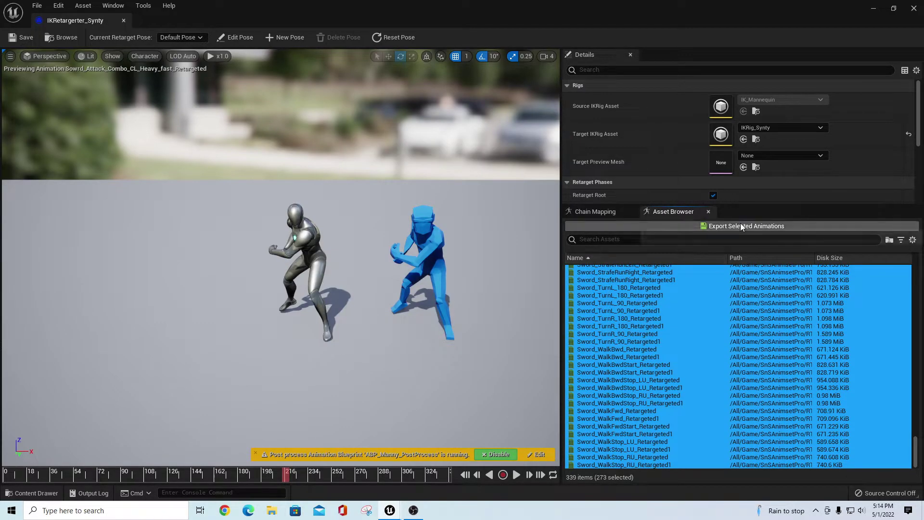
pyautogui.click(740, 226)
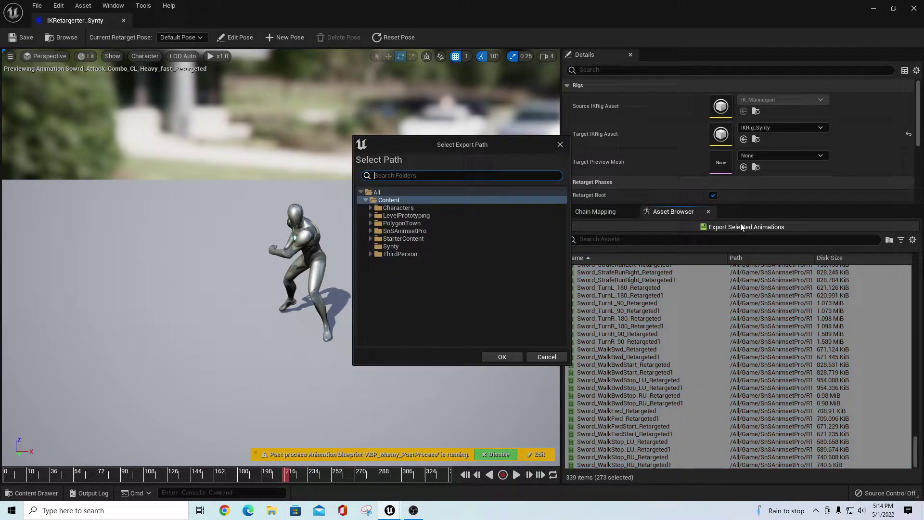
pyautogui.click(390, 224)
pyautogui.rightClick(391, 227)
pyautogui.click(417, 233)
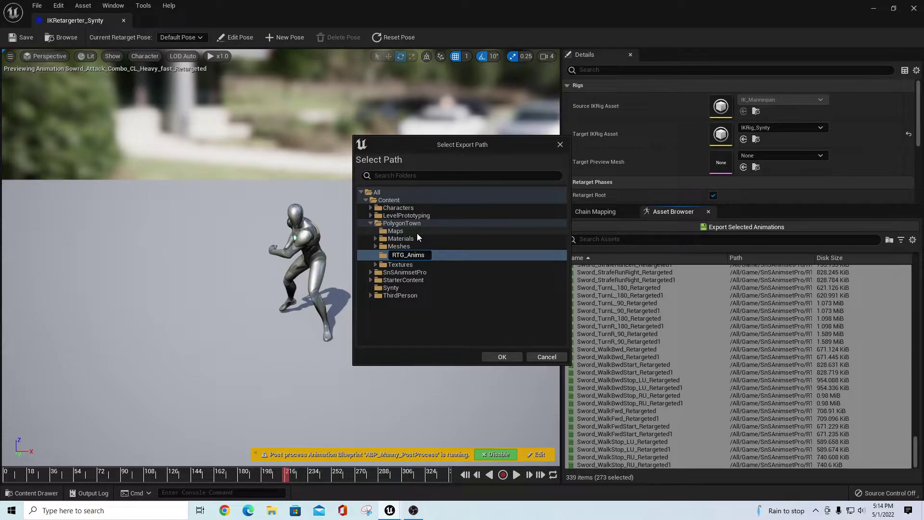
pyautogui.click(379, 255)
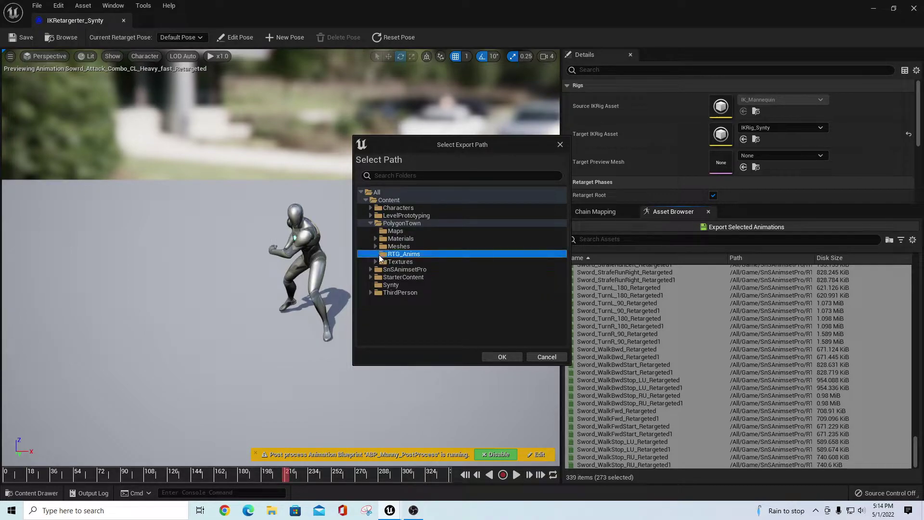
pyautogui.click(503, 359)
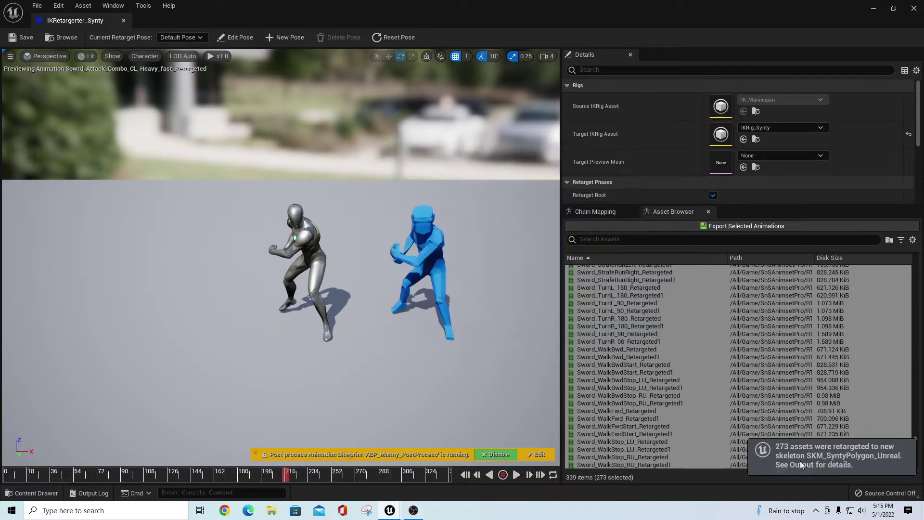
# - Close the IK Retargeter, go back to the RTG_Anims folder and save all 273 new animation assets
pyautogui.click(121, 19)
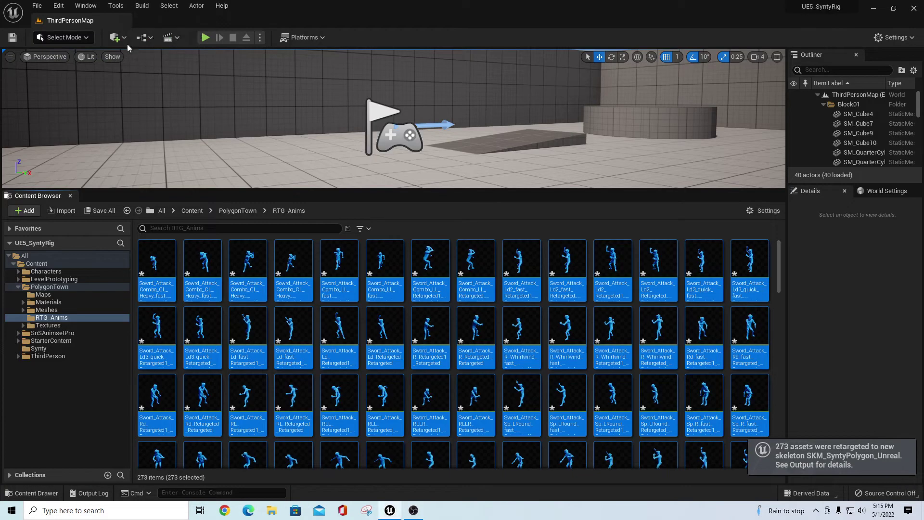
pyautogui.click(58, 317)
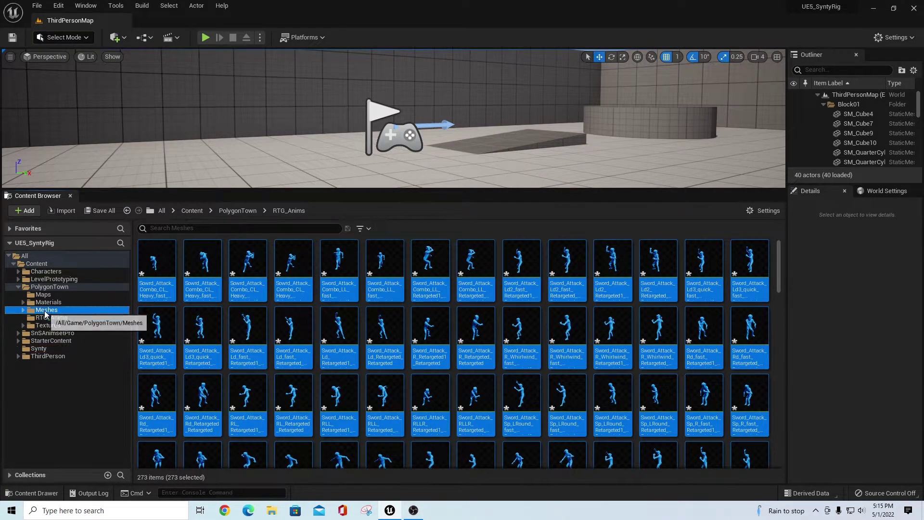
pyautogui.hotkey('alt', 'Left')
pyautogui.click(44, 318)
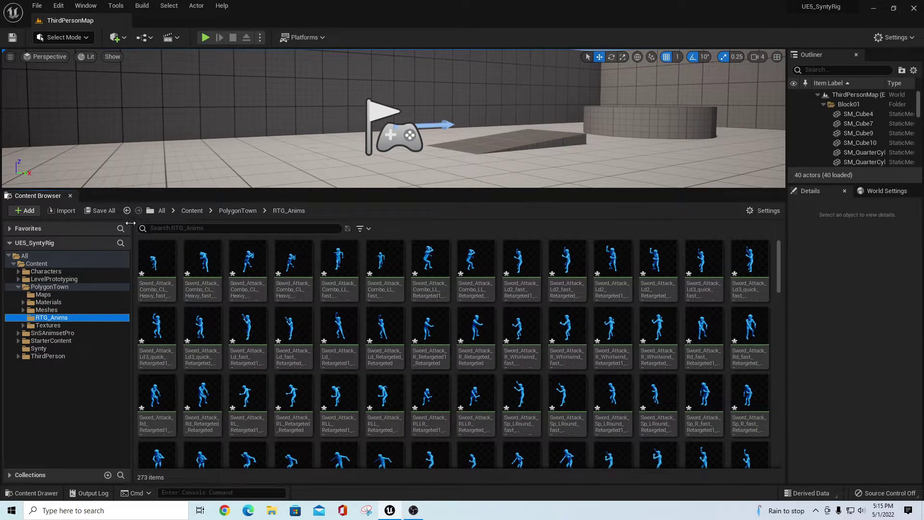
pyautogui.click(103, 212)
pyautogui.click(539, 362)
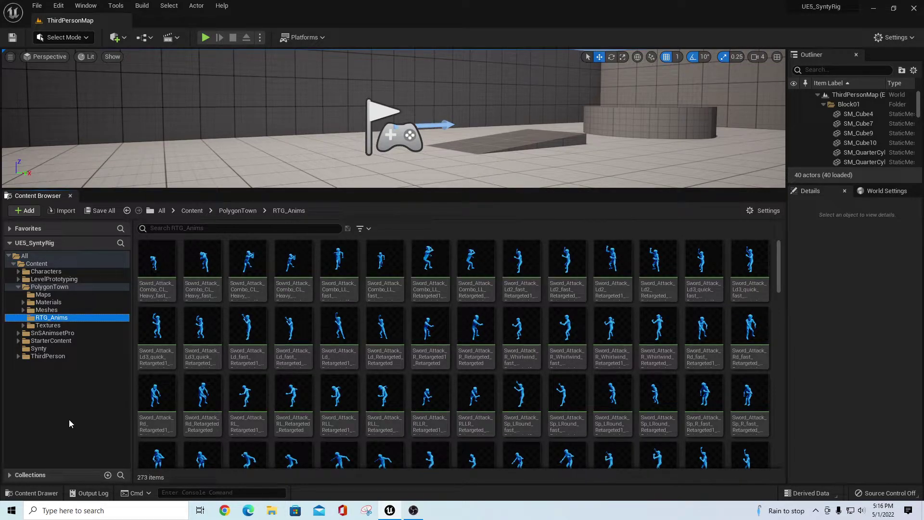
# - Open Sword_Attack_Combo_LL_fast_Retargeted1_Retargeted, apply SK_Character_SchoolBoy_01 as its preview mesh, and save it
pyautogui.doubleClick(337, 272)
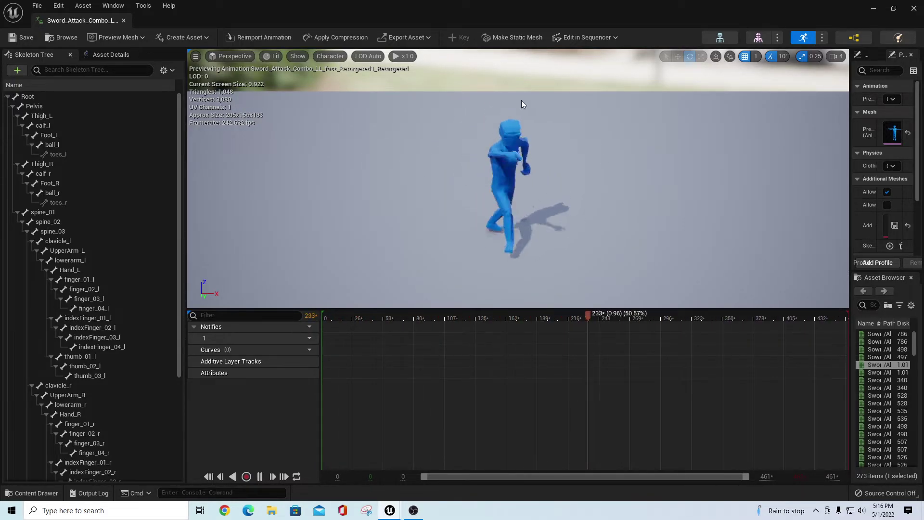
pyautogui.click(144, 41)
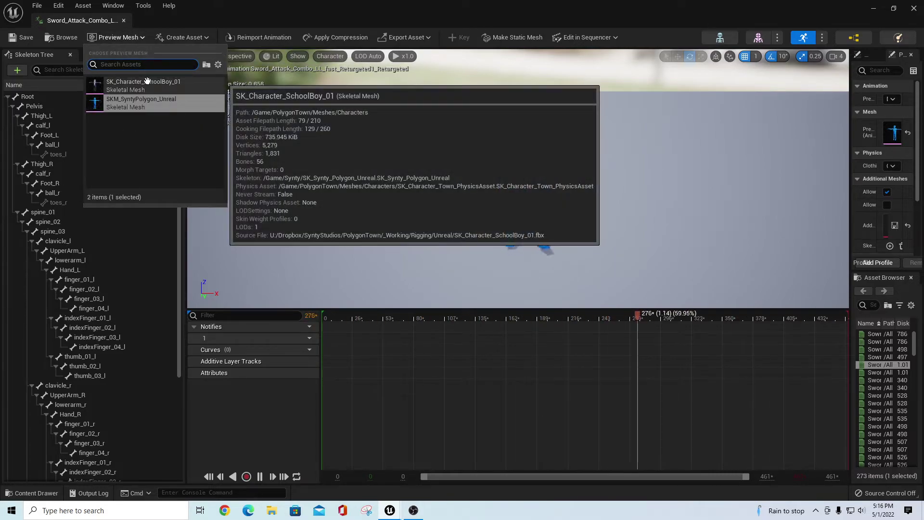
pyautogui.click(144, 82)
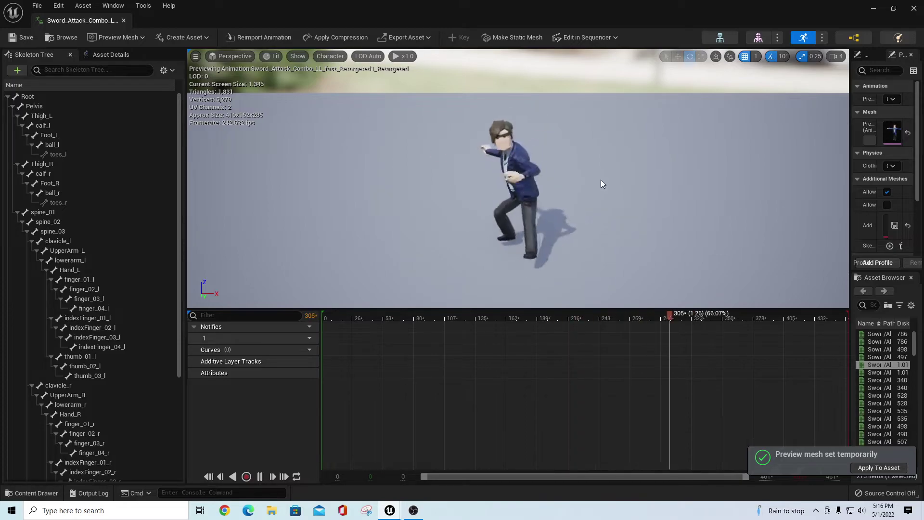
pyautogui.click(879, 468)
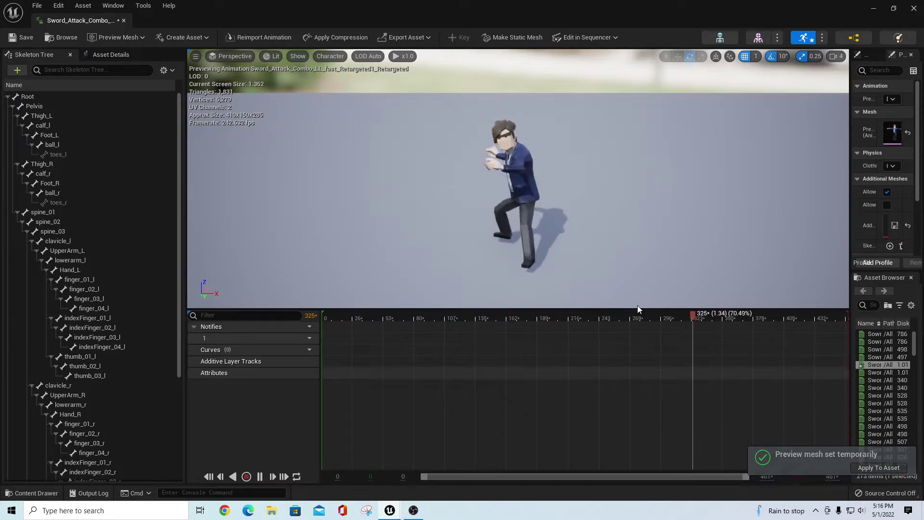
pyautogui.click(20, 42)
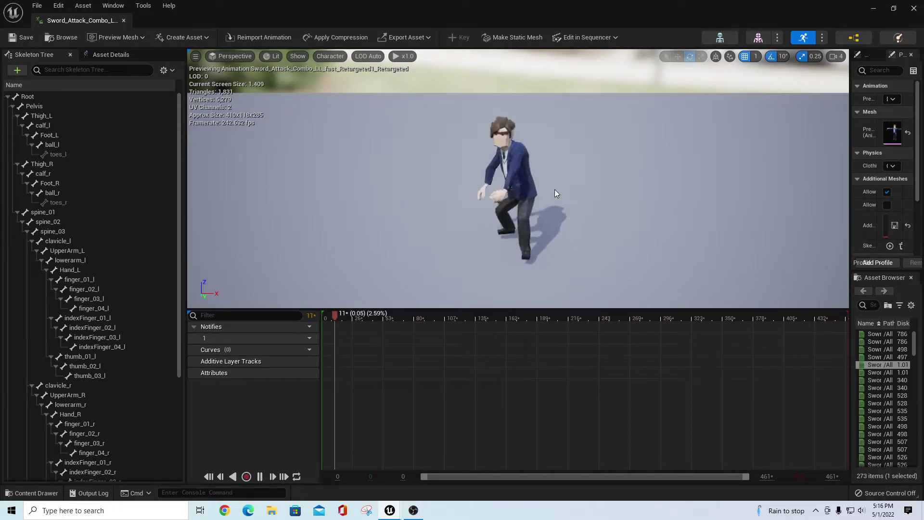
# - Create an AnimMontage from the Combo_LL fast animation with its default name
pyautogui.click(125, 20)
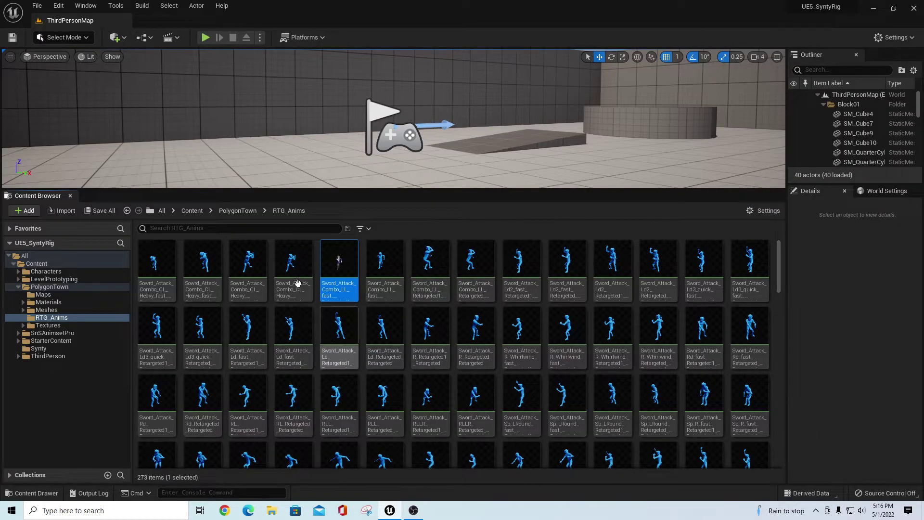
pyautogui.rightClick(340, 263)
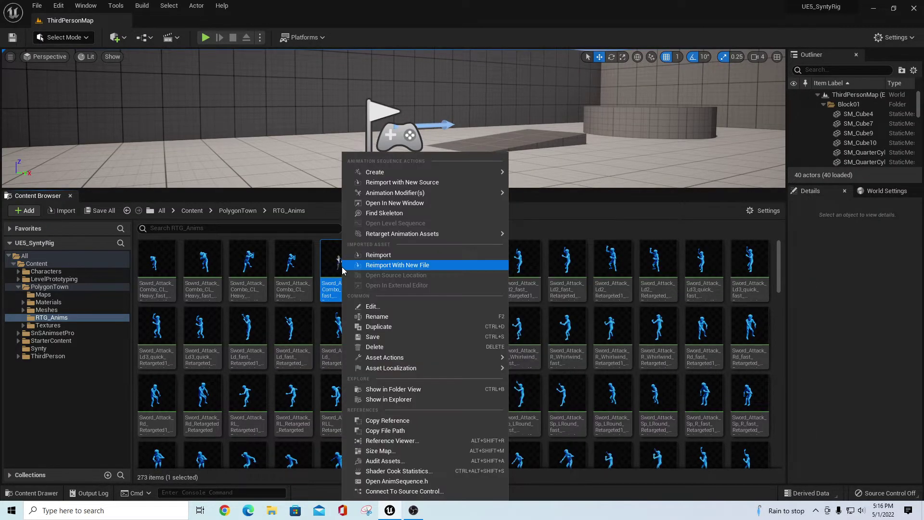
pyautogui.moveTo(395, 174)
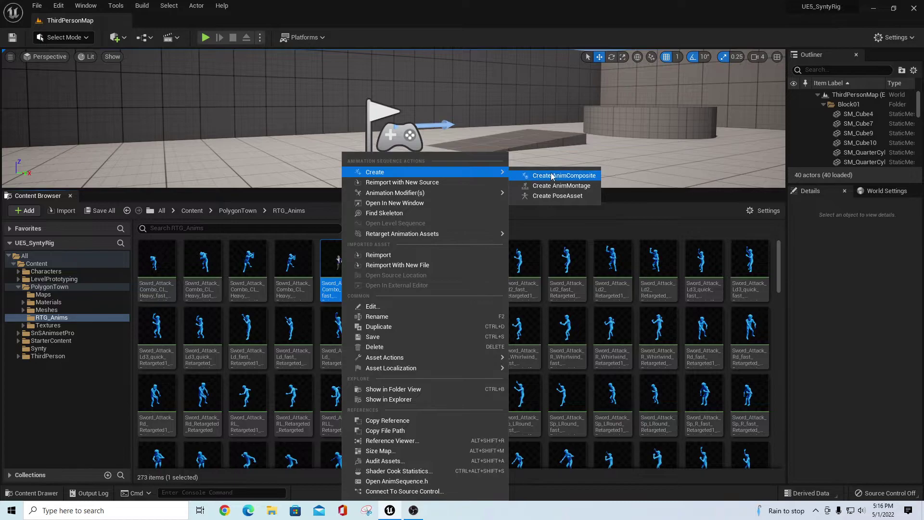
pyautogui.click(562, 185)
pyautogui.press('Return')
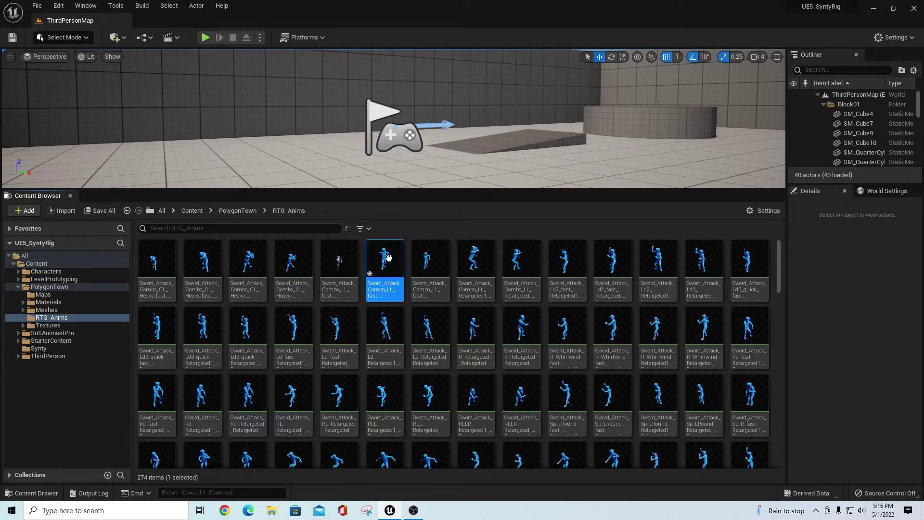
# - Open the new montage and set SK_Character_SchoolBoy_01 as its preview mesh
pyautogui.doubleClick(390, 262)
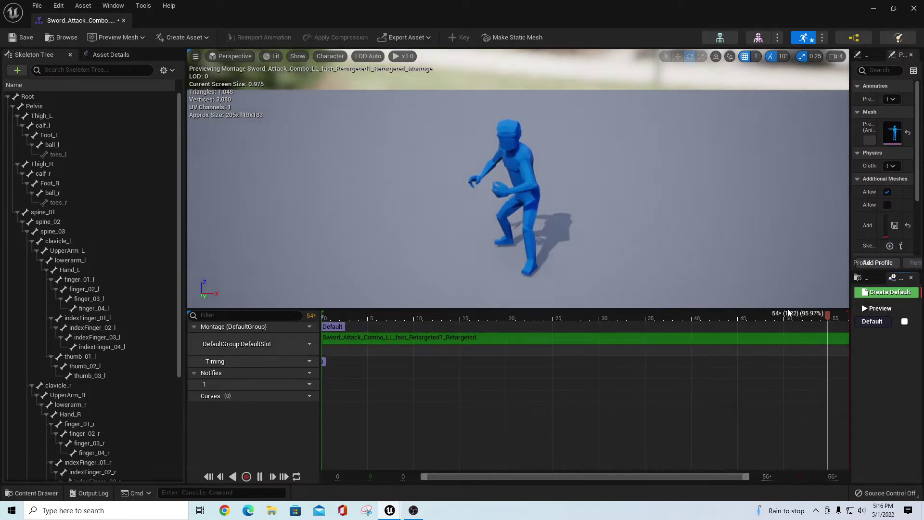
pyautogui.moveTo(849, 212); pyautogui.dragTo(712, 213)
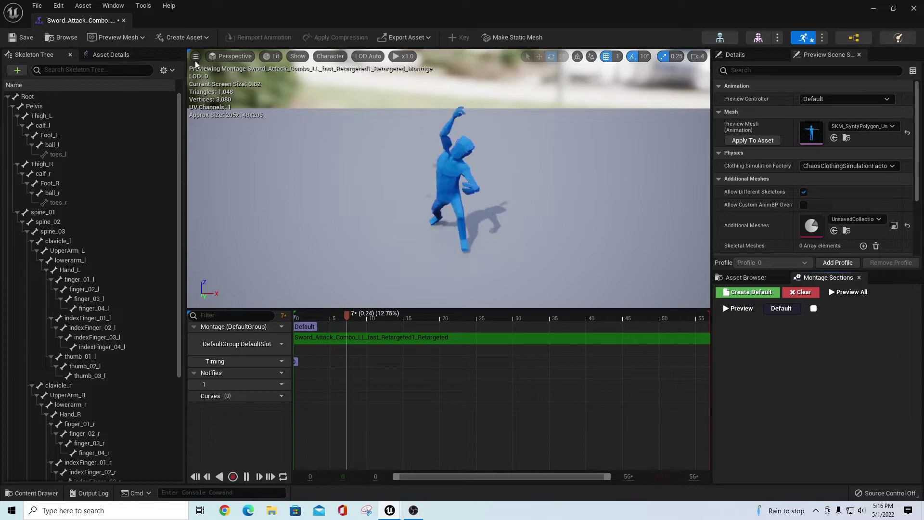
pyautogui.click(121, 38)
pyautogui.click(143, 82)
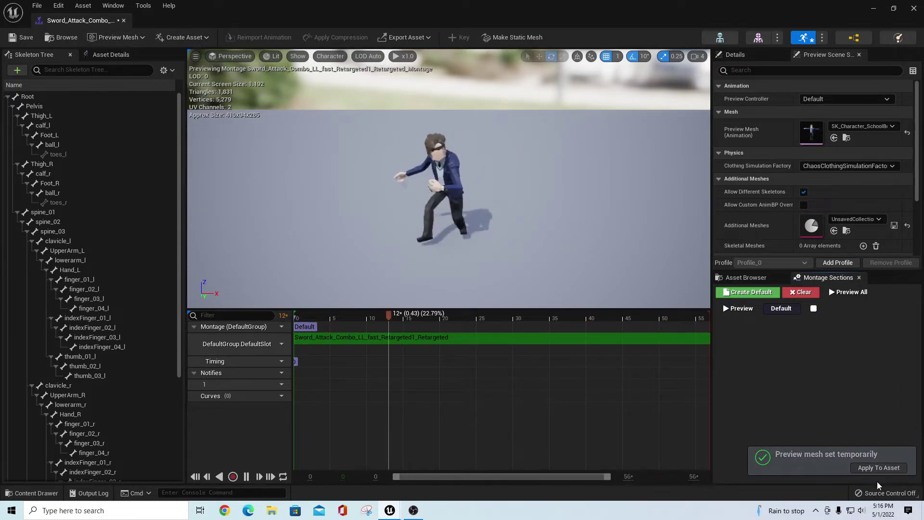
pyautogui.click(28, 40)
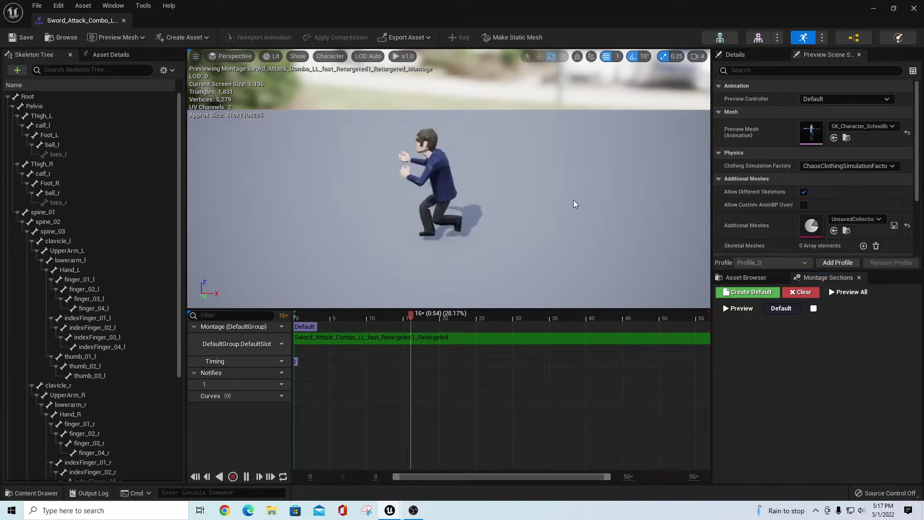